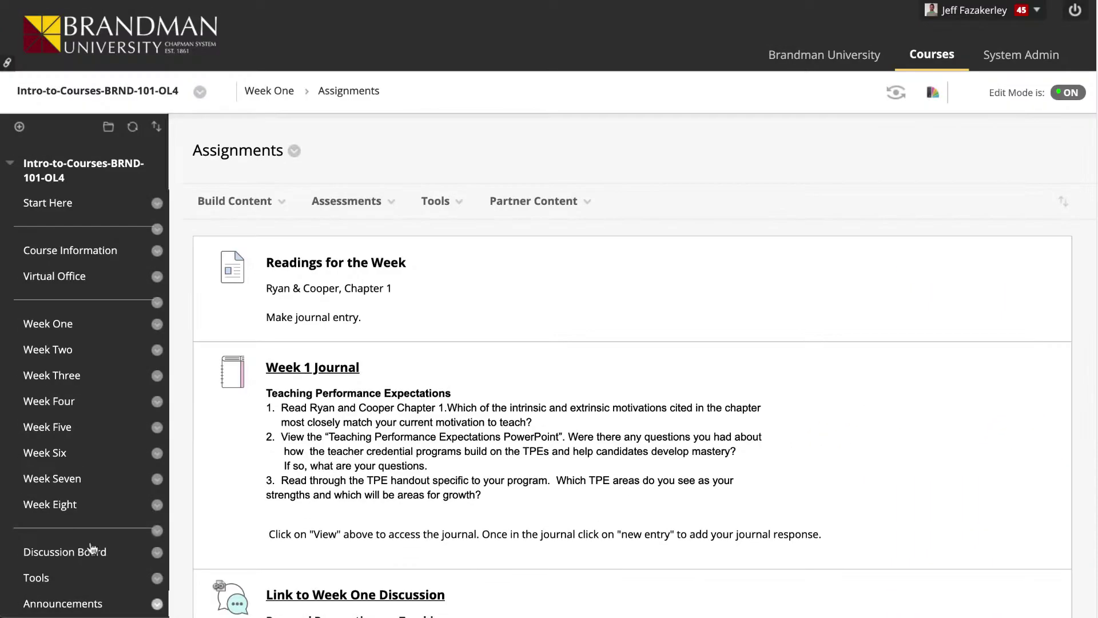
Go to the course's Journals list of Week 1–8 journals and check the Week 1 Journal options menu
{"action": "scroll", "coordinate": [70, 464], "scroll_direction": "down", "scroll_amount": 6}
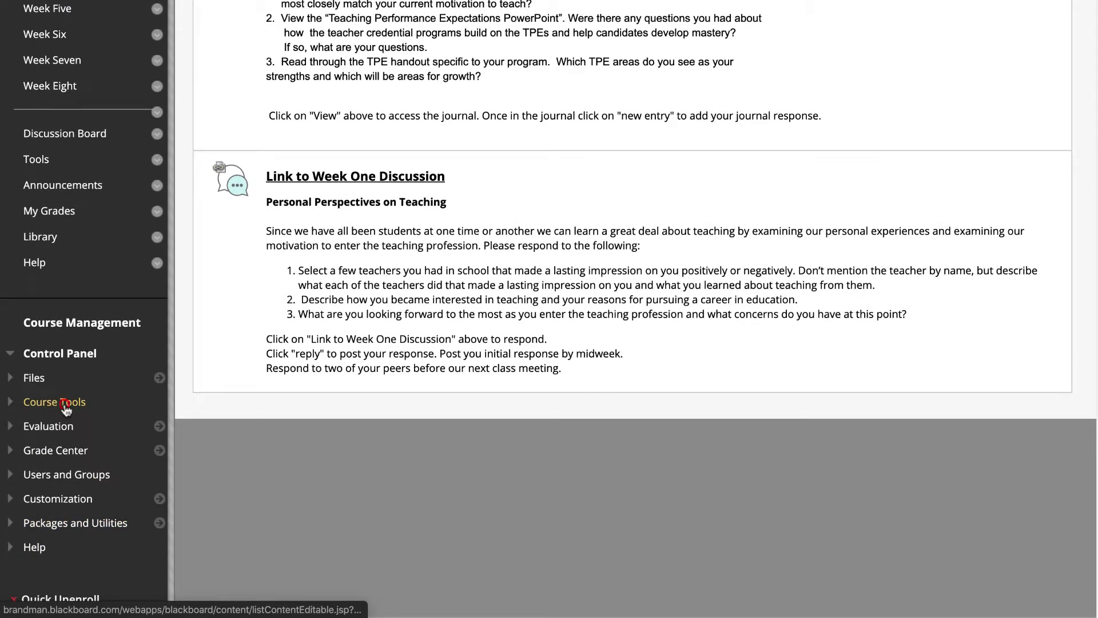
{"action": "left_click", "coordinate": [57, 401]}
{"action": "left_click", "coordinate": [41, 582]}
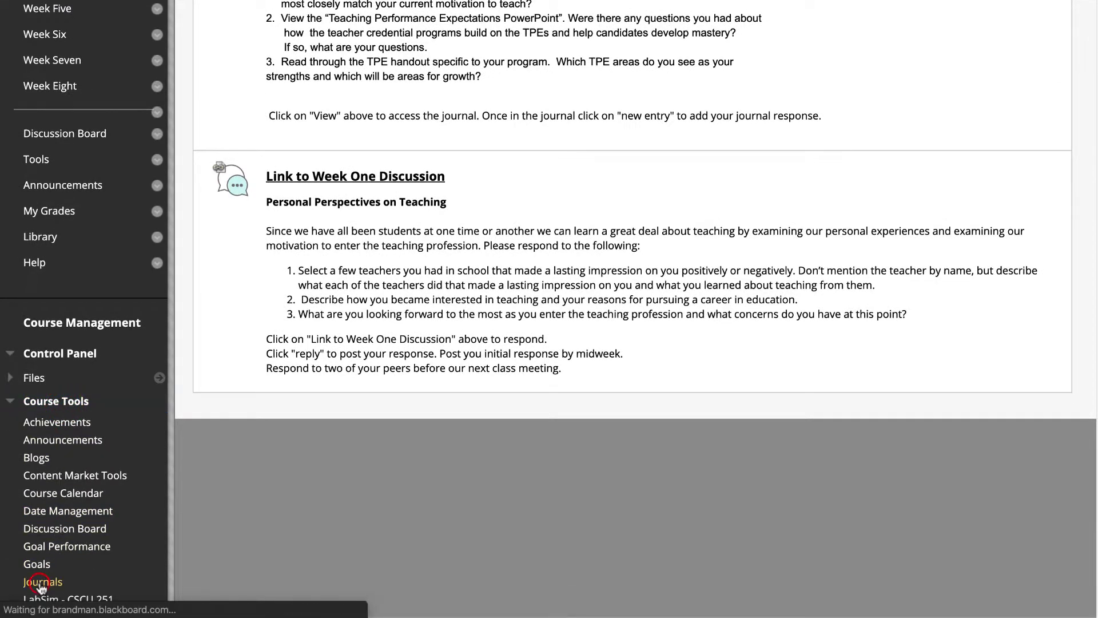
{"action": "scroll", "coordinate": [444, 548], "scroll_direction": "down", "scroll_amount": 3}
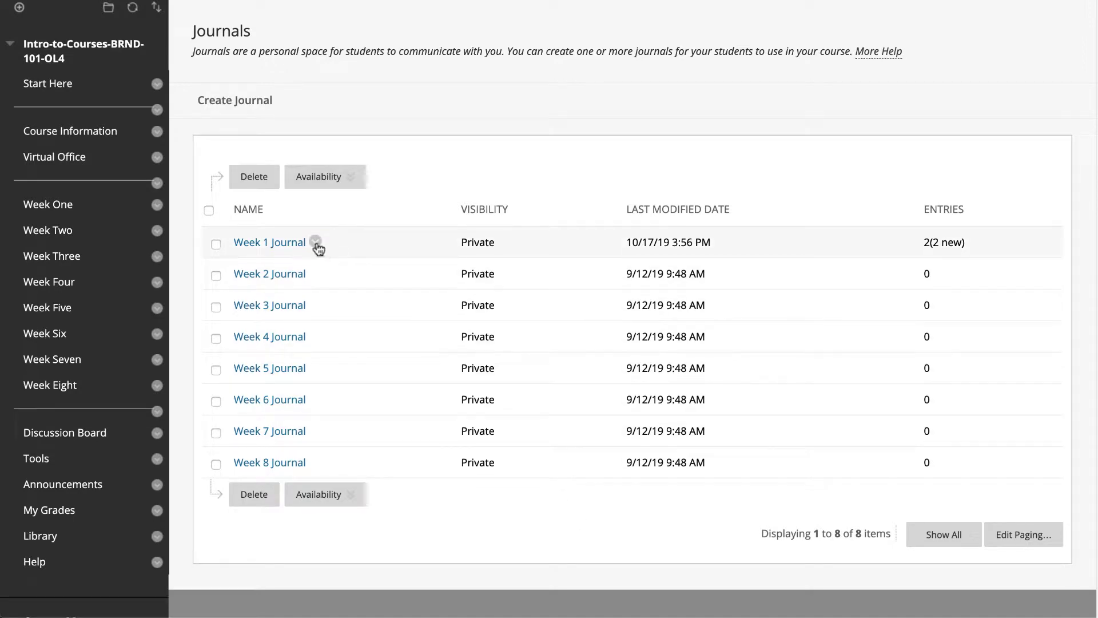
{"action": "left_click", "coordinate": [314, 241]}
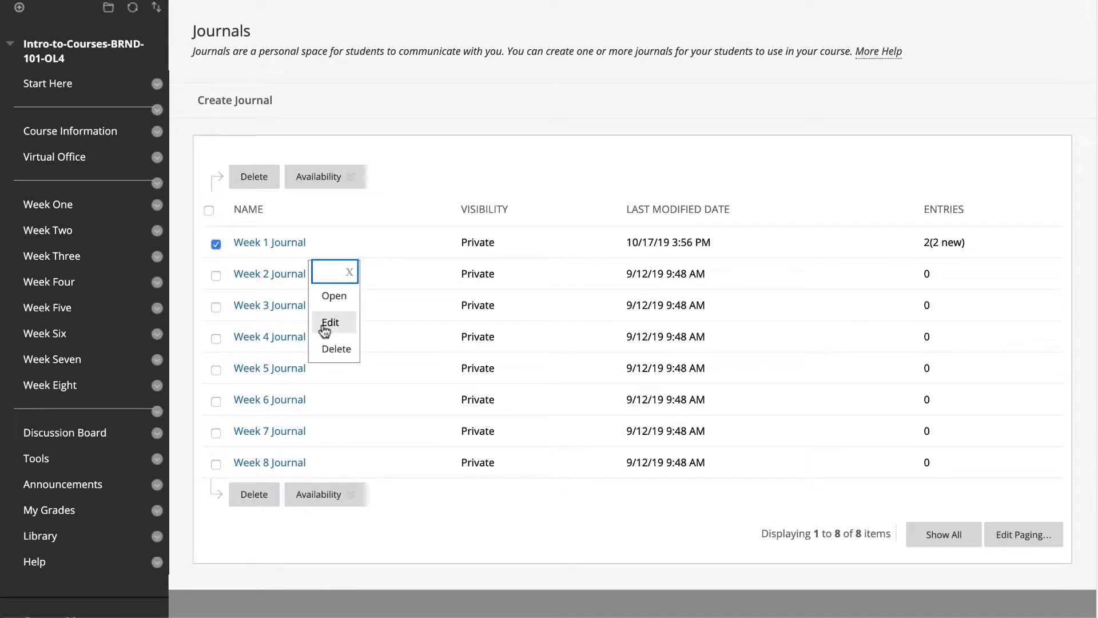
{"action": "left_click", "coordinate": [351, 273]}
Create a journal named 'Week 1 Journal' with the pasted Teaching Performance Expectations instructions
{"action": "left_click", "coordinate": [231, 101]}
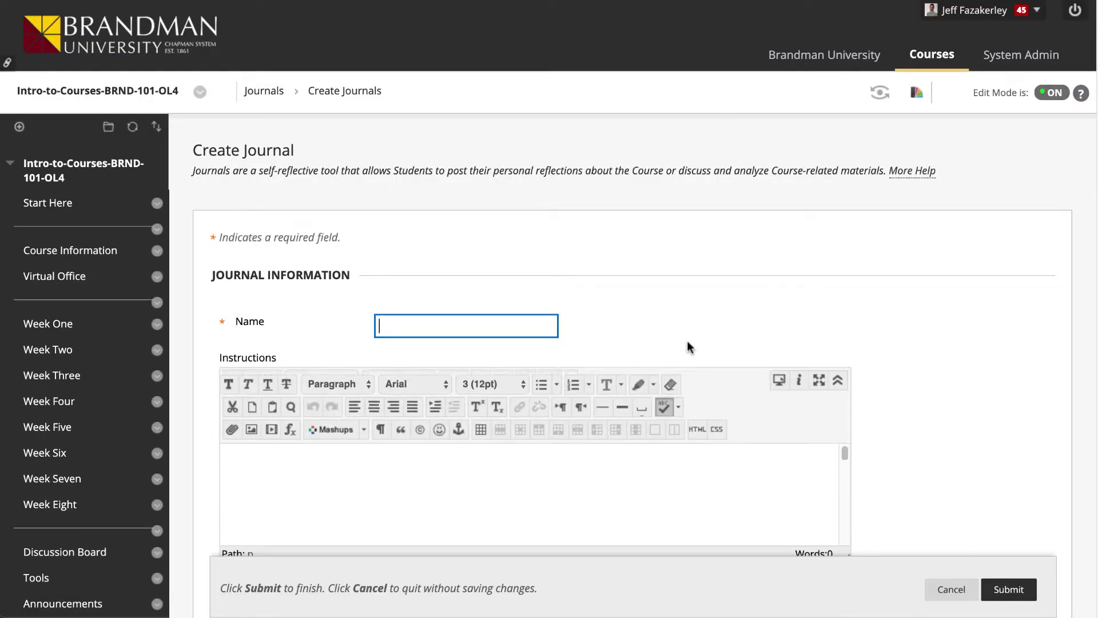
{"action": "type", "text": "Wee"}
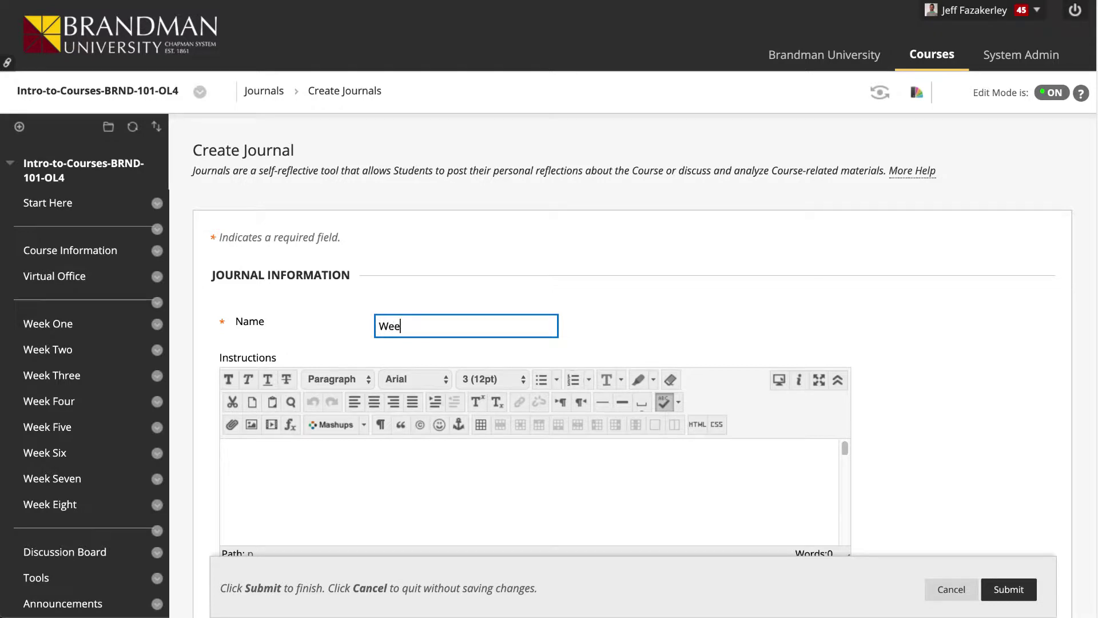
{"action": "type", "text": "k 1 Journal"}
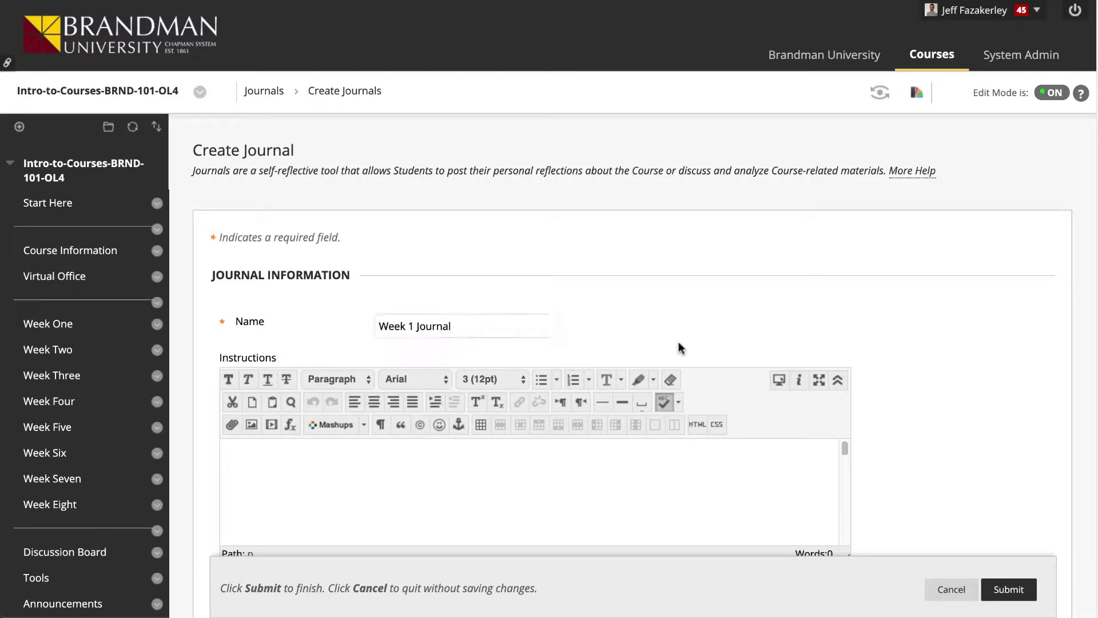
{"action": "left_click", "coordinate": [486, 496]}
{"action": "key", "text": "ctrl+v"}
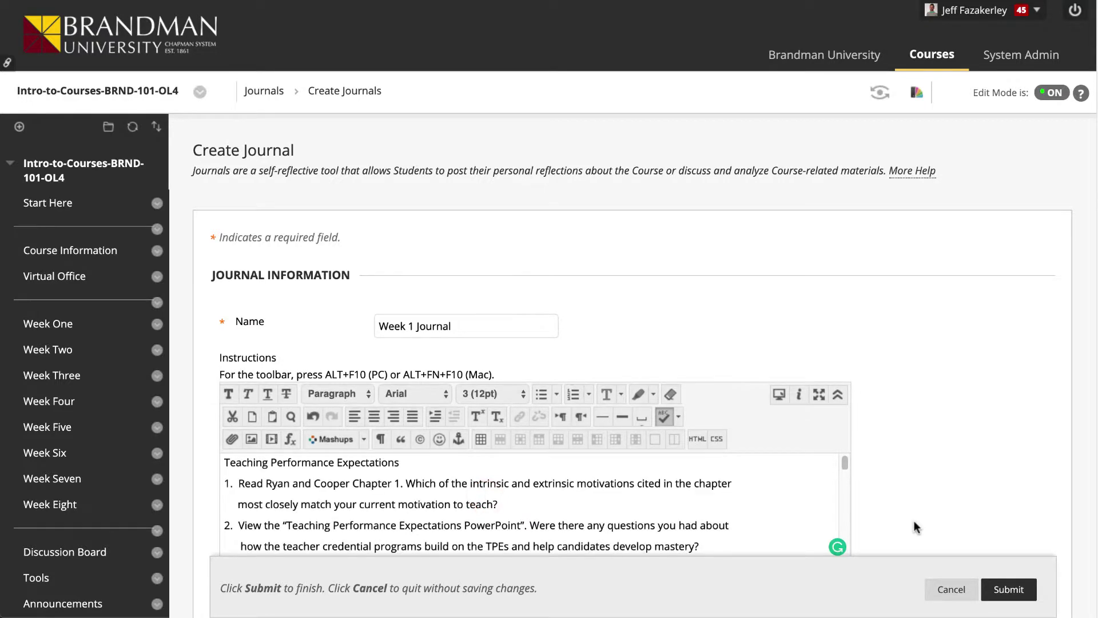
{"action": "scroll", "coordinate": [913, 520], "scroll_direction": "down", "scroll_amount": 3}
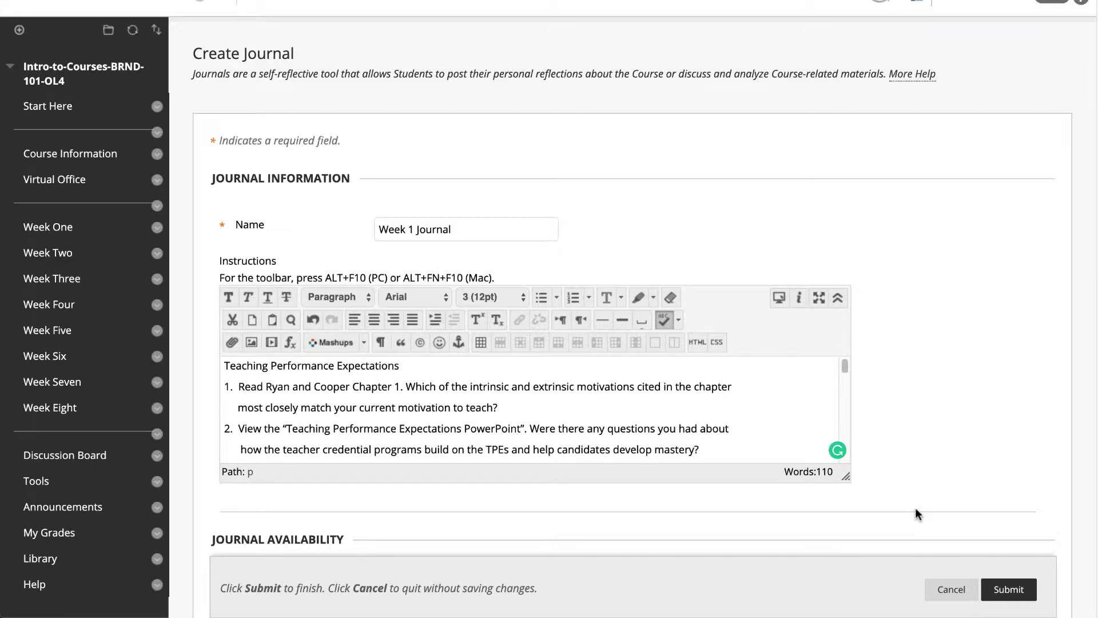
Set Weekly indexing and enable Allow Users to Edit and Delete Entries and Allow Users to Delete Comments
{"action": "scroll", "coordinate": [915, 506], "scroll_direction": "down", "scroll_amount": 5}
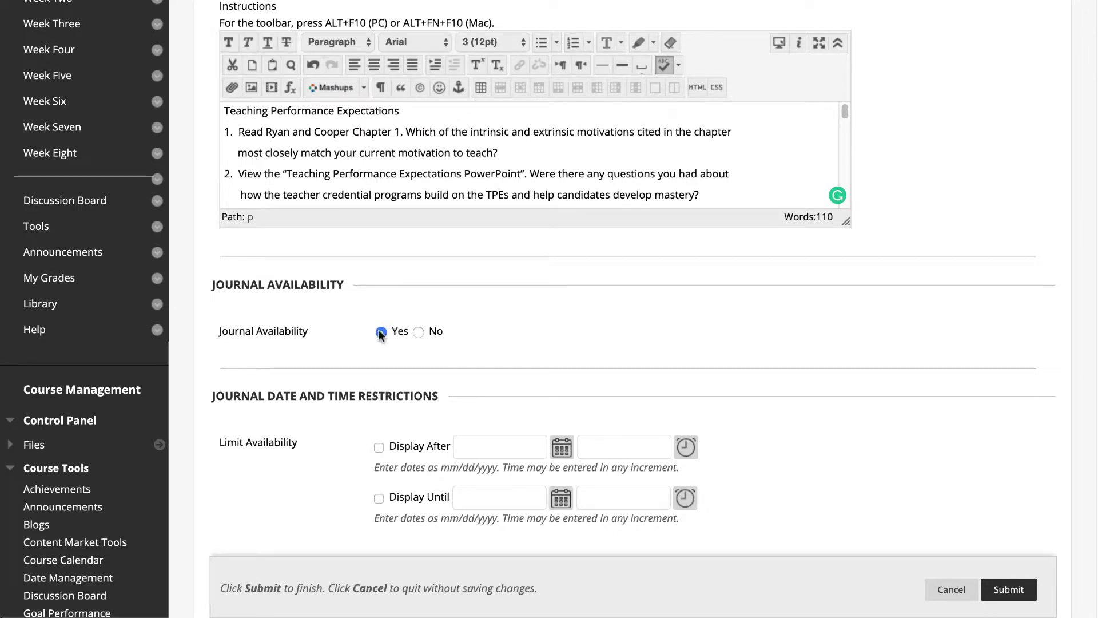
{"action": "scroll", "coordinate": [338, 469], "scroll_direction": "down", "scroll_amount": 2}
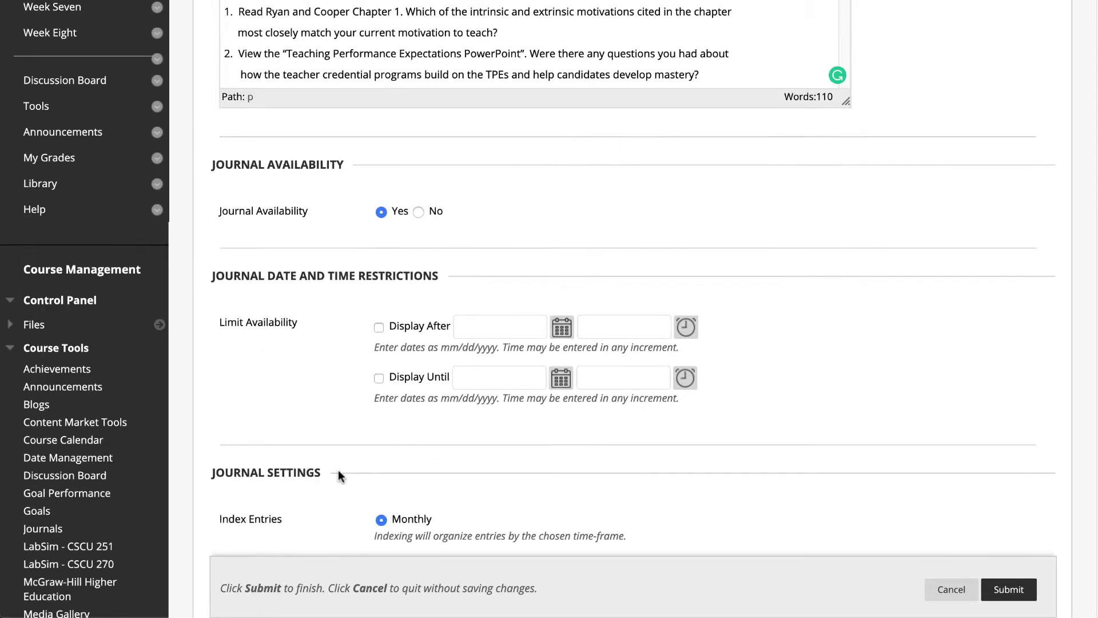
{"action": "scroll", "coordinate": [338, 476], "scroll_direction": "down", "scroll_amount": 1}
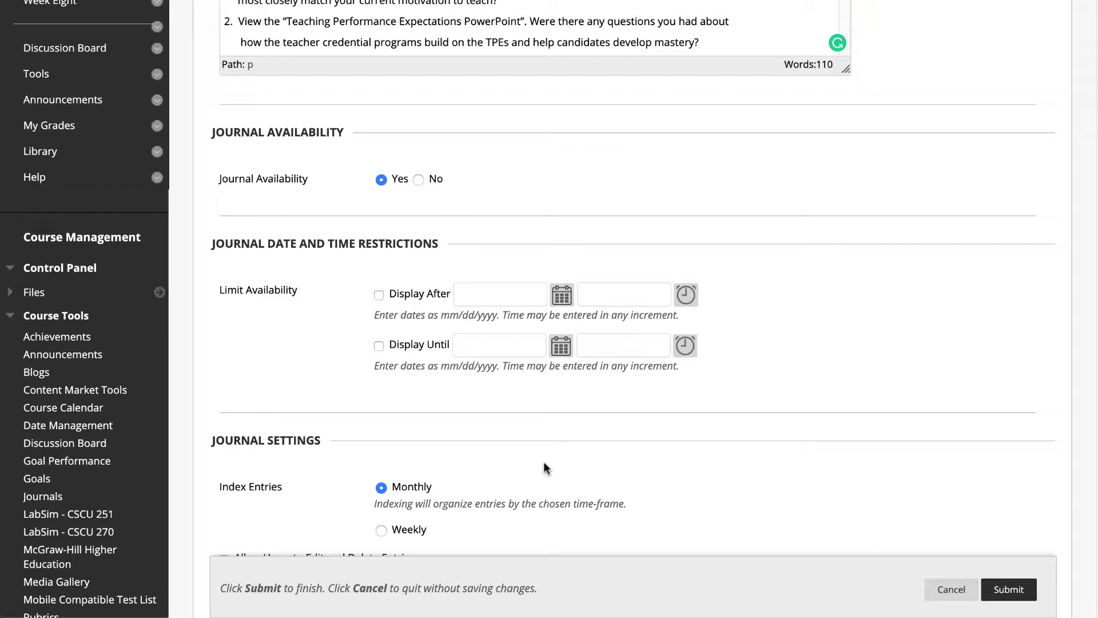
{"action": "scroll", "coordinate": [545, 467], "scroll_direction": "down", "scroll_amount": 4}
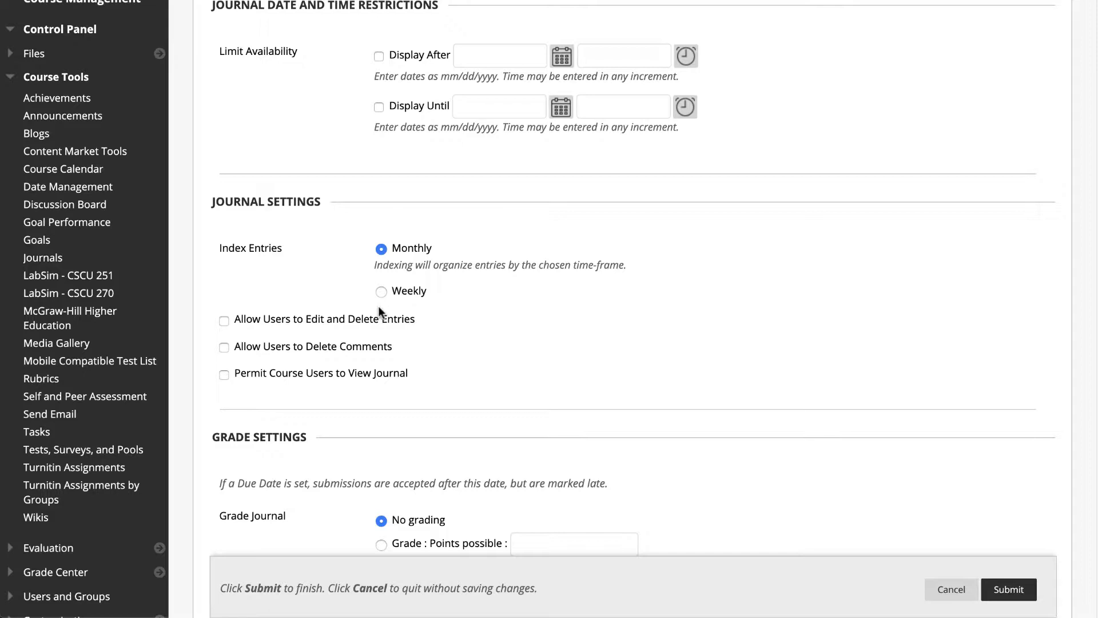
{"action": "left_click", "coordinate": [380, 291]}
{"action": "left_click", "coordinate": [224, 347]}
{"action": "left_click", "coordinate": [223, 319]}
{"action": "scroll", "coordinate": [297, 462], "scroll_direction": "down", "scroll_amount": 2}
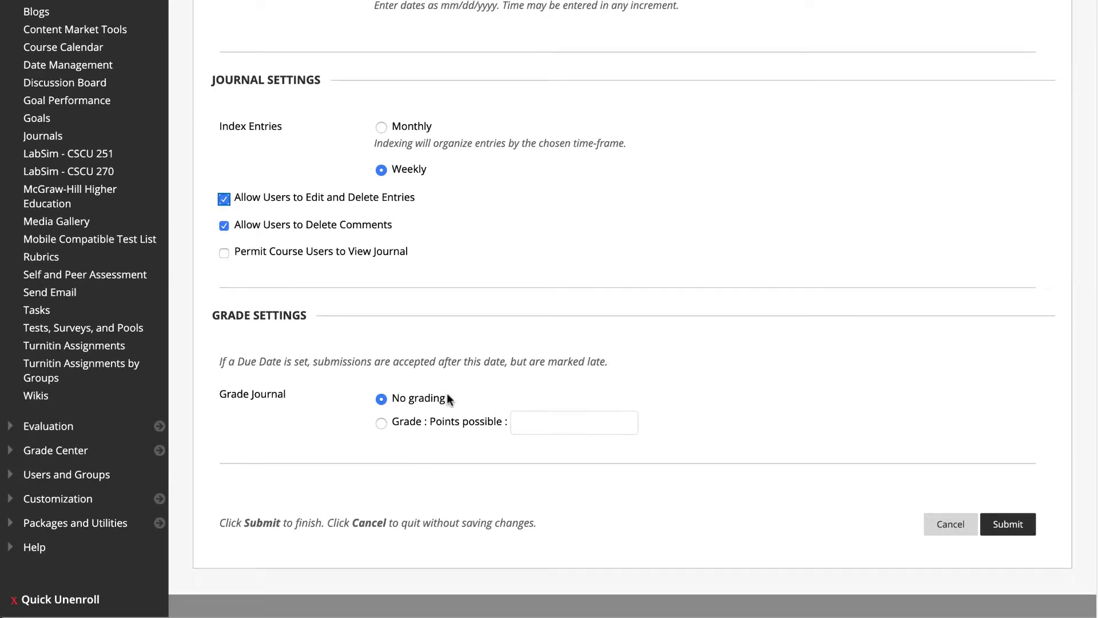
Grade the journal with 10 points possible, leaving it without a rubric
{"action": "left_click", "coordinate": [382, 422]}
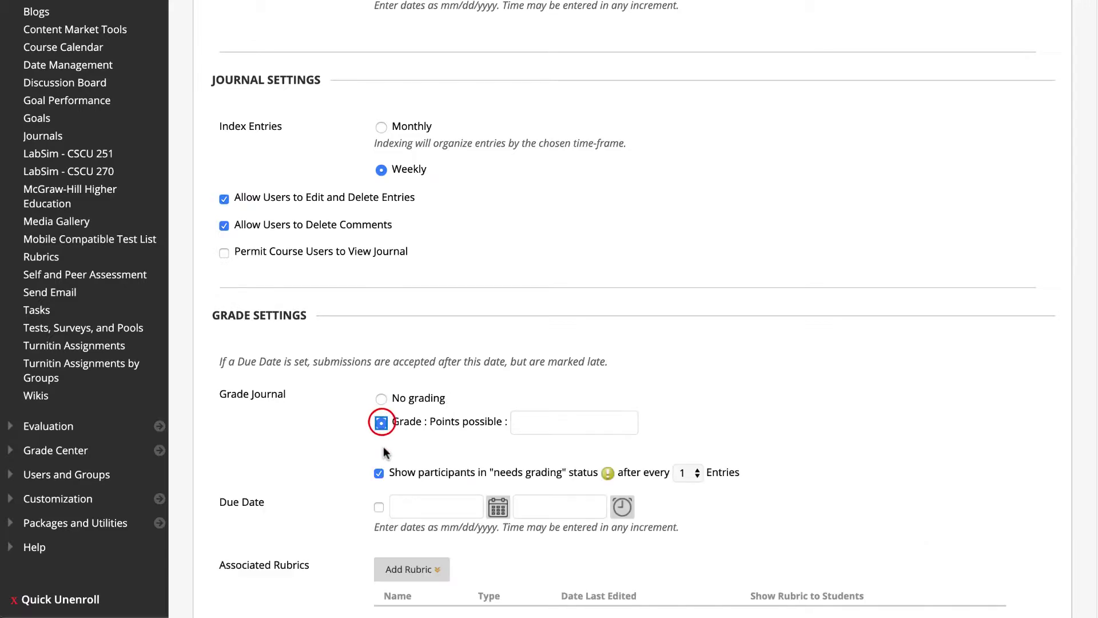
{"action": "left_click", "coordinate": [538, 423]}
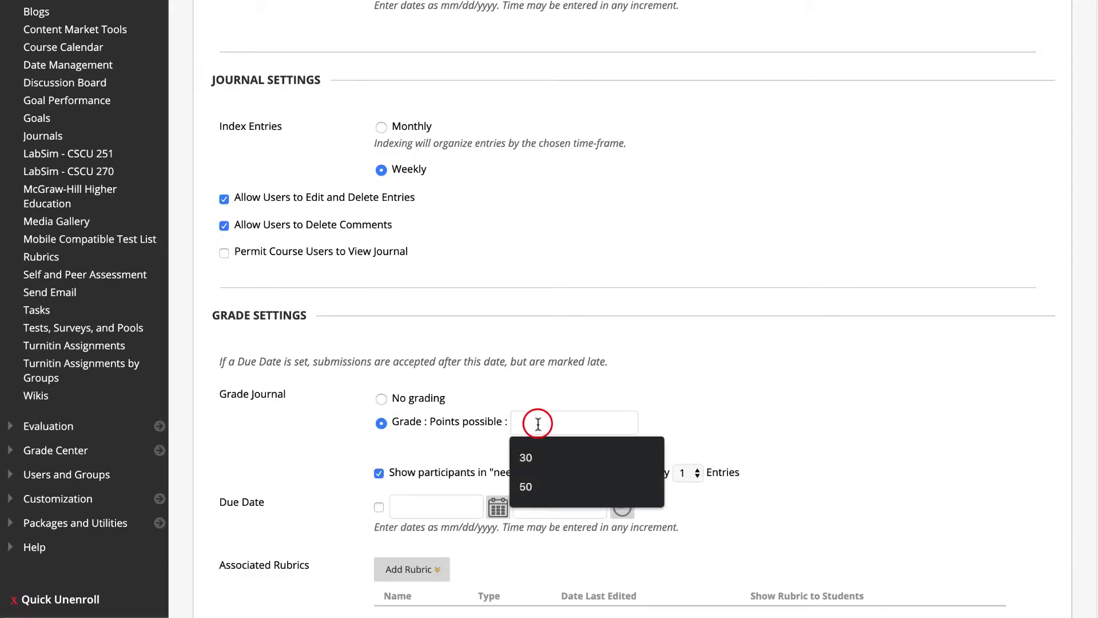
{"action": "type", "text": "10"}
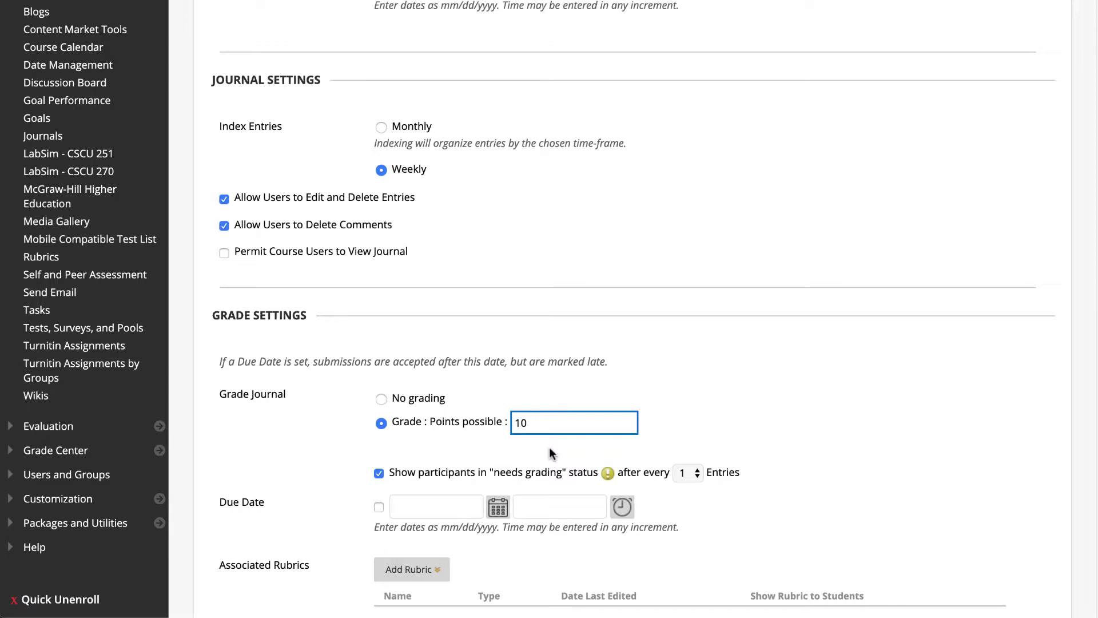
{"action": "scroll", "coordinate": [549, 453], "scroll_direction": "down", "scroll_amount": 3}
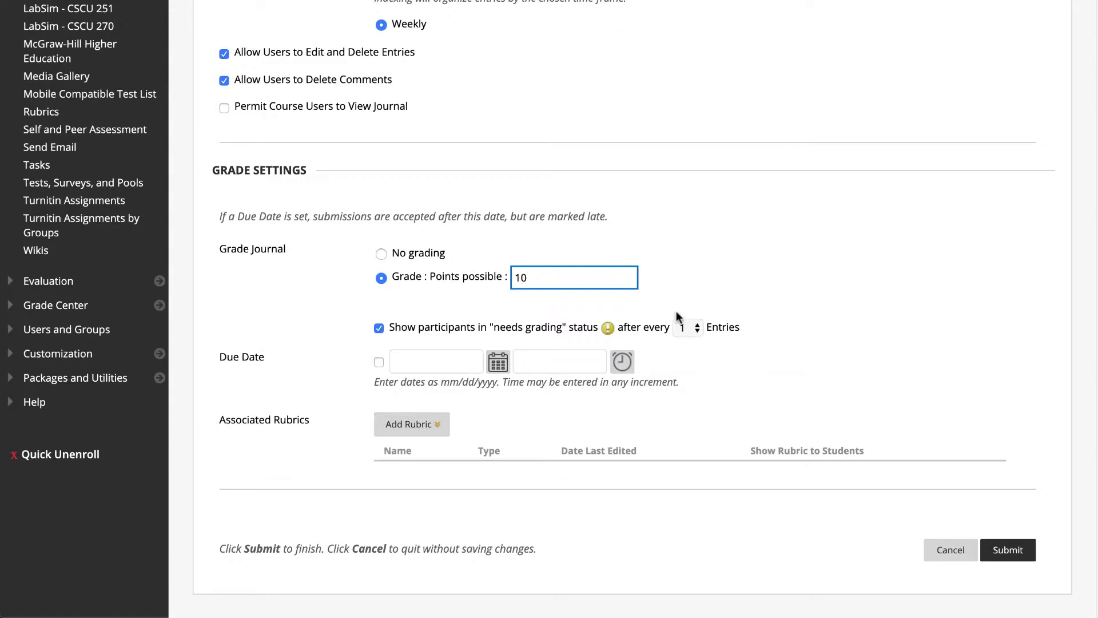
{"action": "left_click", "coordinate": [412, 424]}
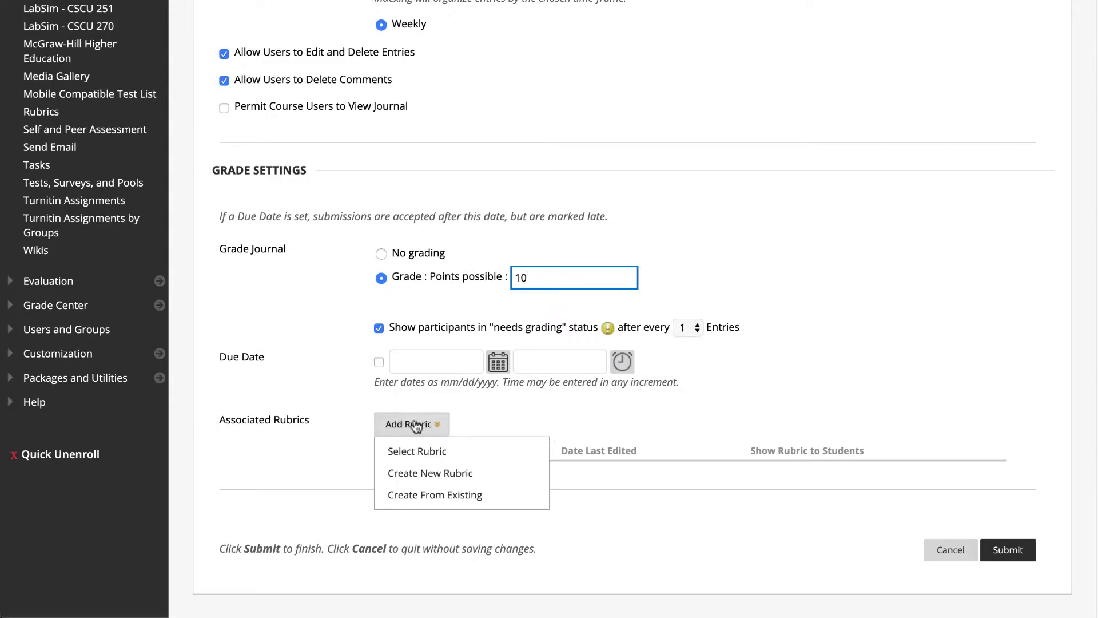
{"action": "left_click", "coordinate": [412, 424]}
Save the new graded Week 1 Journal and go to the Week One content area
{"action": "left_click", "coordinate": [1008, 549]}
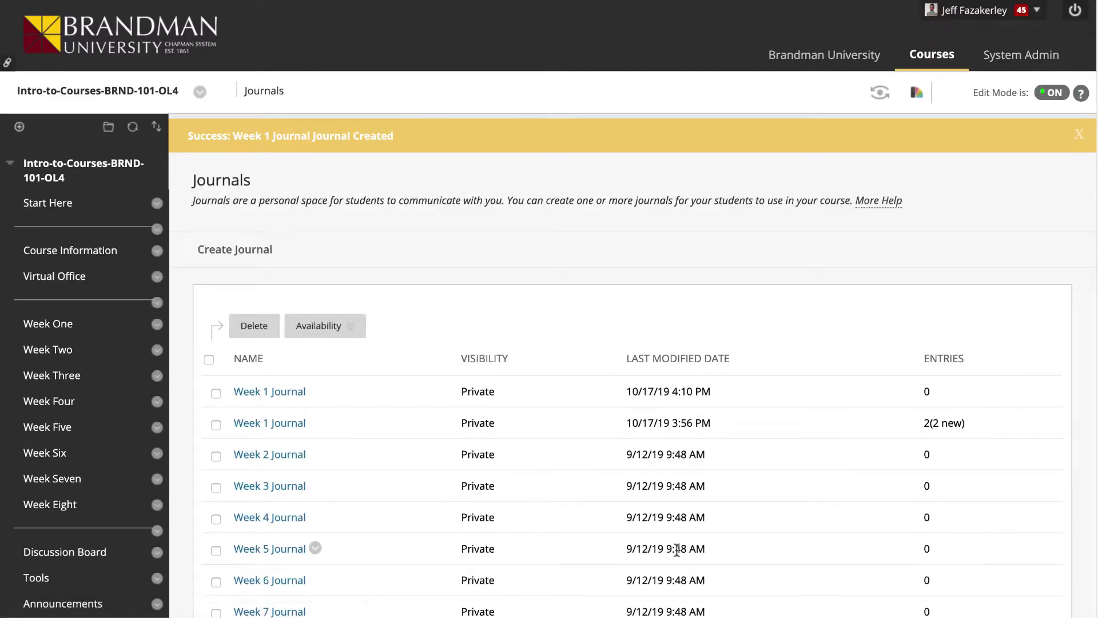
{"action": "scroll", "coordinate": [640, 558], "scroll_direction": "down", "scroll_amount": 3}
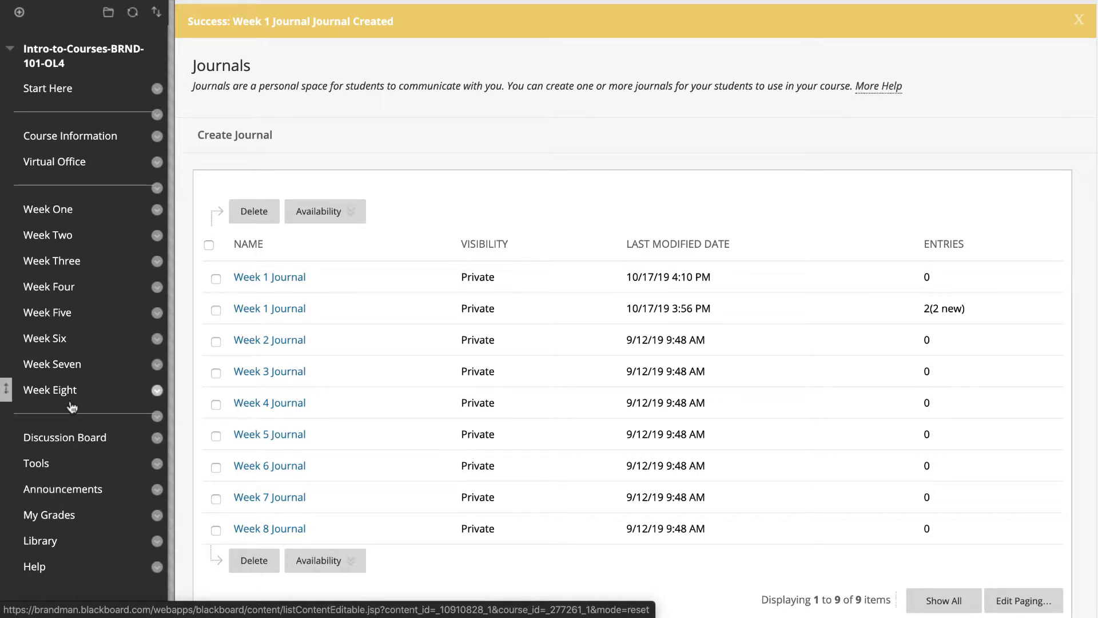
{"action": "left_click", "coordinate": [50, 209]}
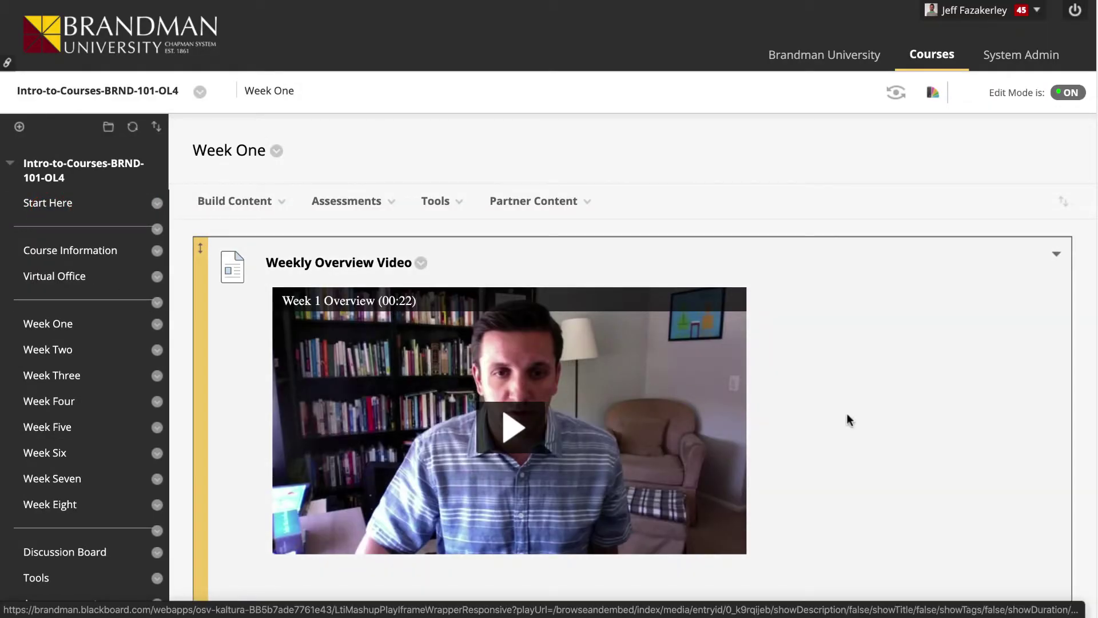
Add a journal link in Week One that points to the existing Week 1 Journal
{"action": "left_click", "coordinate": [448, 203]}
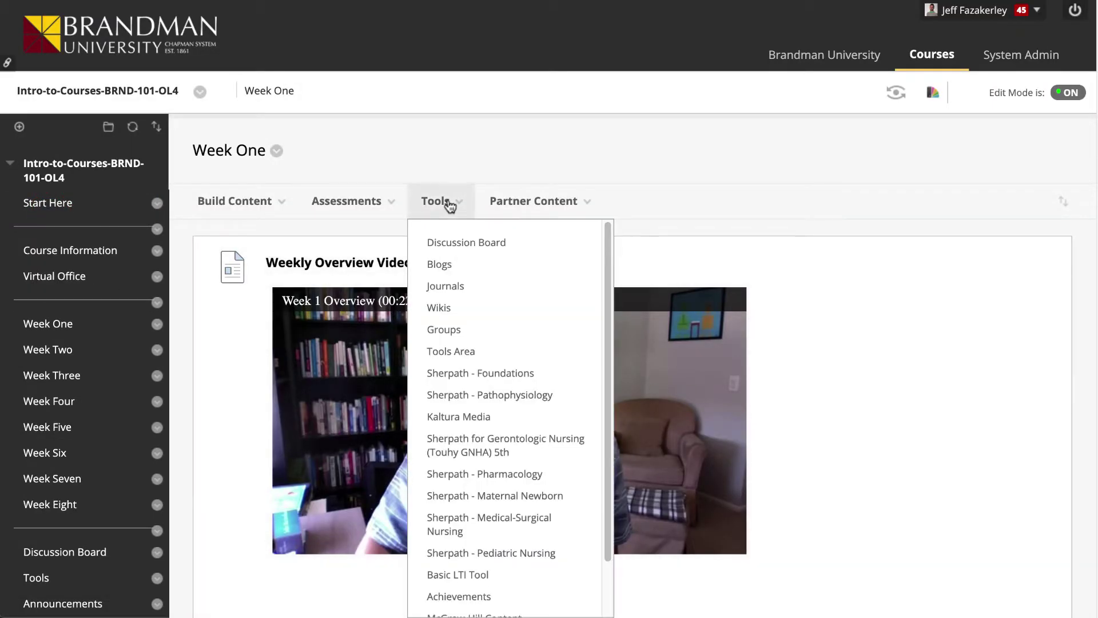
{"action": "left_click", "coordinate": [446, 290]}
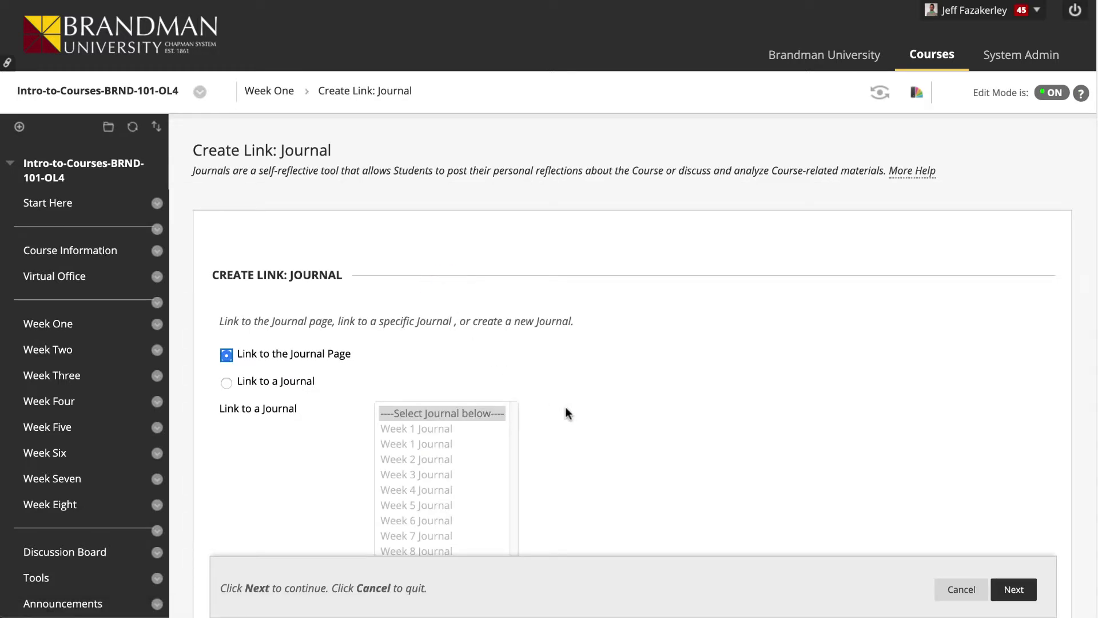
{"action": "scroll", "coordinate": [565, 406], "scroll_direction": "down", "scroll_amount": 3}
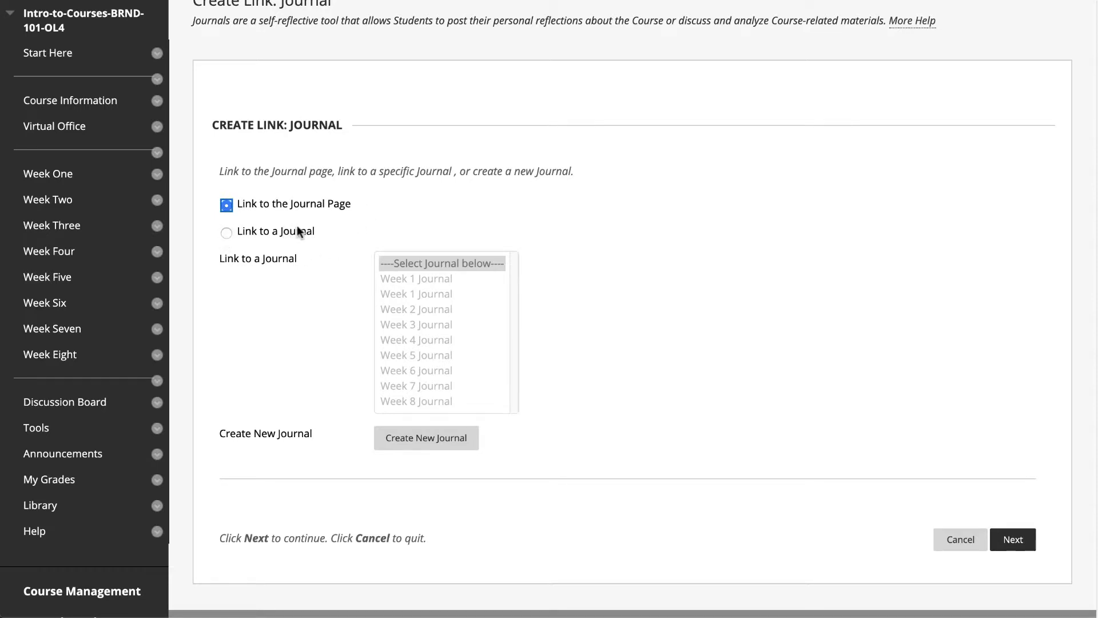
{"action": "left_click", "coordinate": [226, 233]}
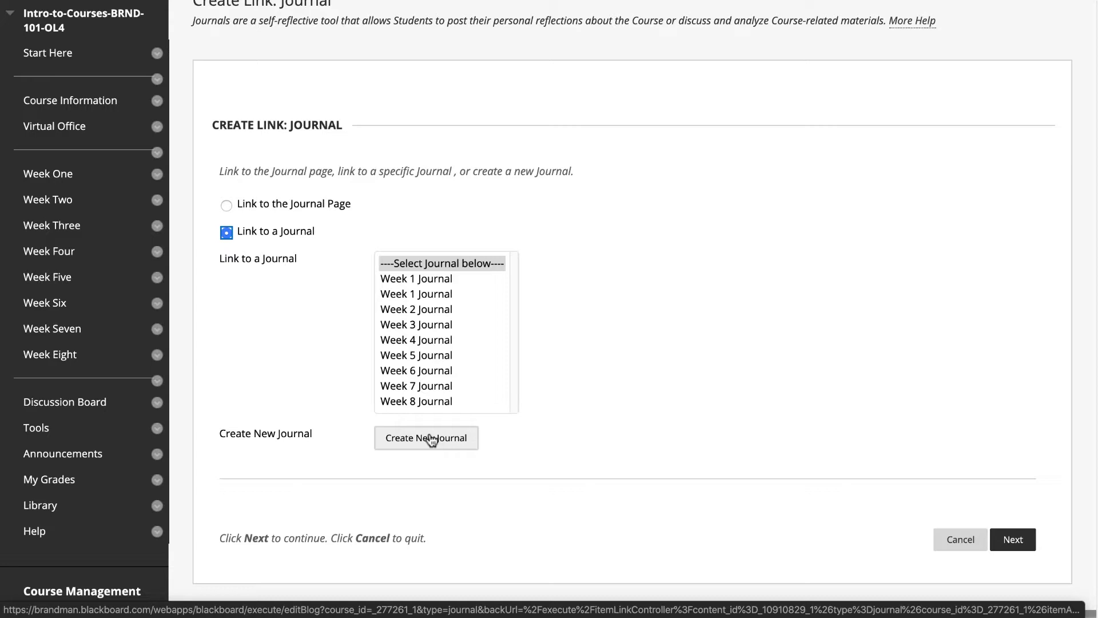
{"action": "left_click", "coordinate": [417, 278]}
Keep the link name 'Week 1 Journal', paste the Teaching Performance Expectations questions as its text, and submit
{"action": "left_click", "coordinate": [1013, 539]}
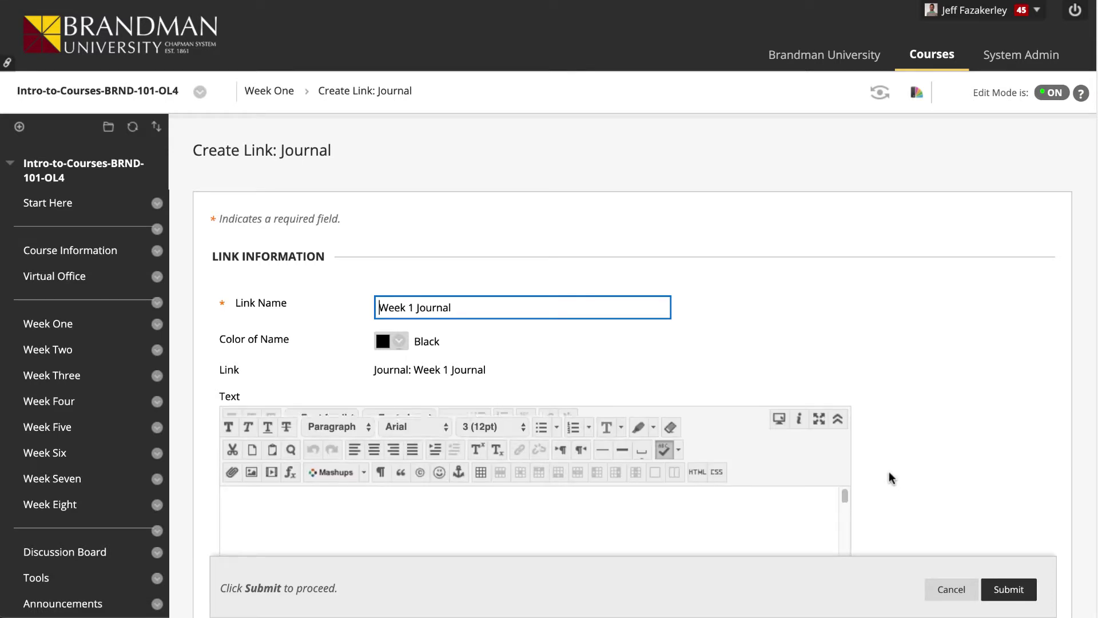
{"action": "scroll", "coordinate": [911, 519], "scroll_direction": "down", "scroll_amount": 3}
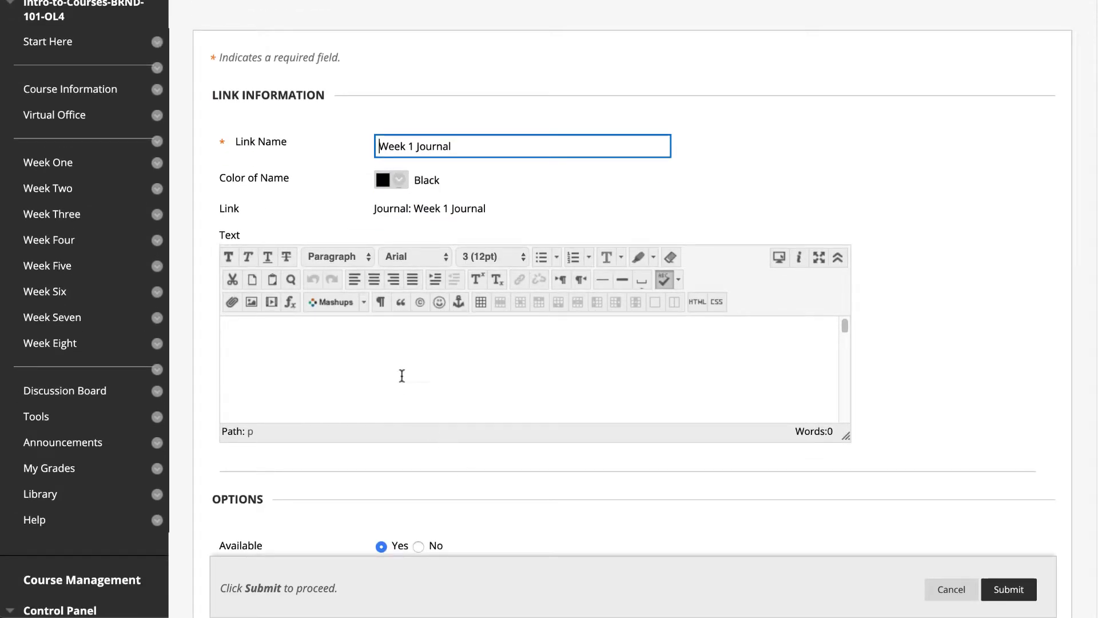
{"action": "left_click", "coordinate": [369, 364]}
{"action": "key", "text": "ctrl+v"}
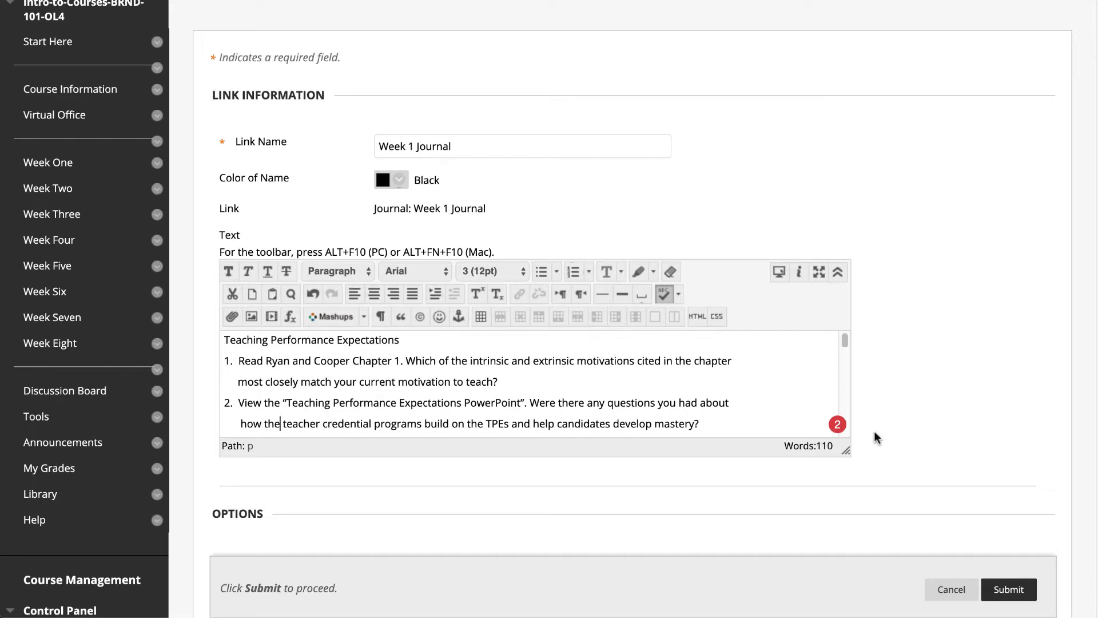
{"action": "scroll", "coordinate": [873, 430], "scroll_direction": "down", "scroll_amount": 4}
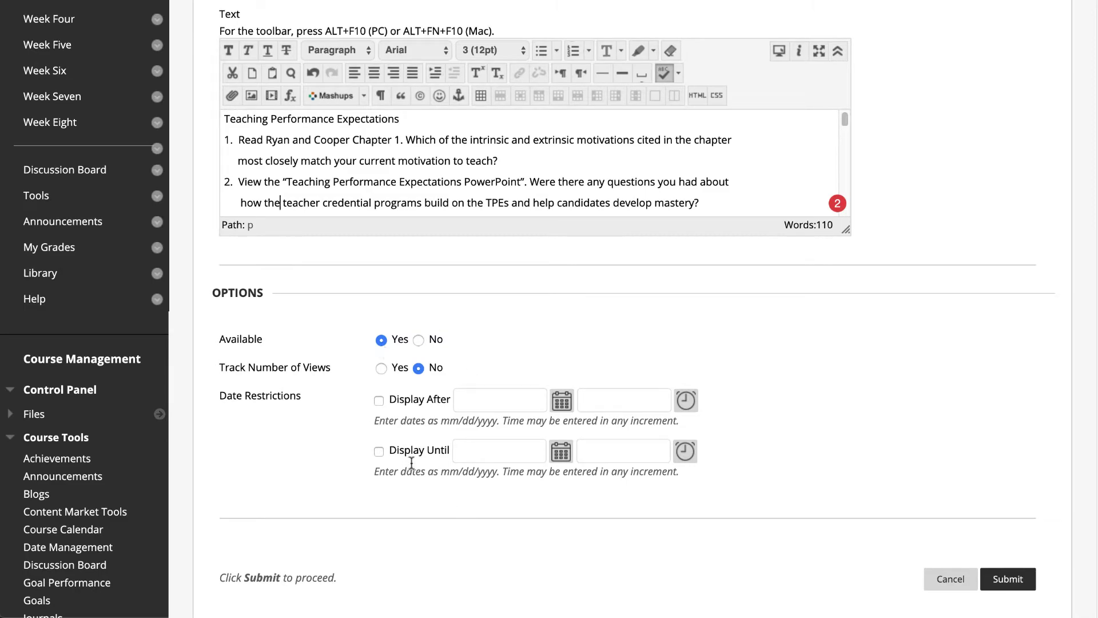
{"action": "left_click", "coordinate": [1008, 578]}
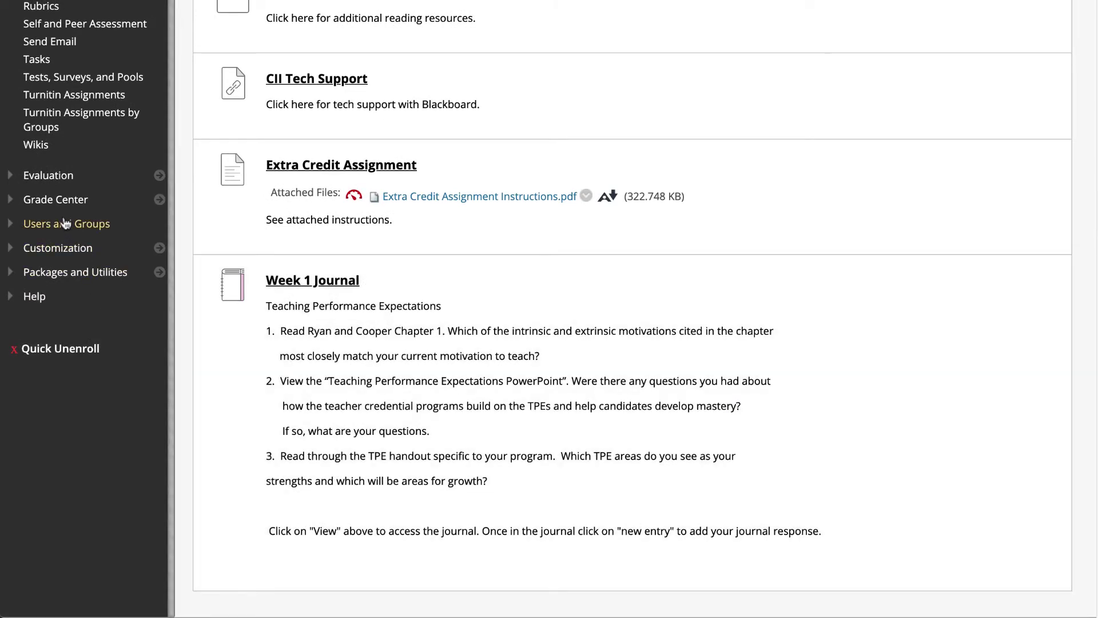
Return to the course Journals list, showing both Week 1 Journals and Weeks 2–8 with entry counts
{"action": "left_click", "coordinate": [46, 199]}
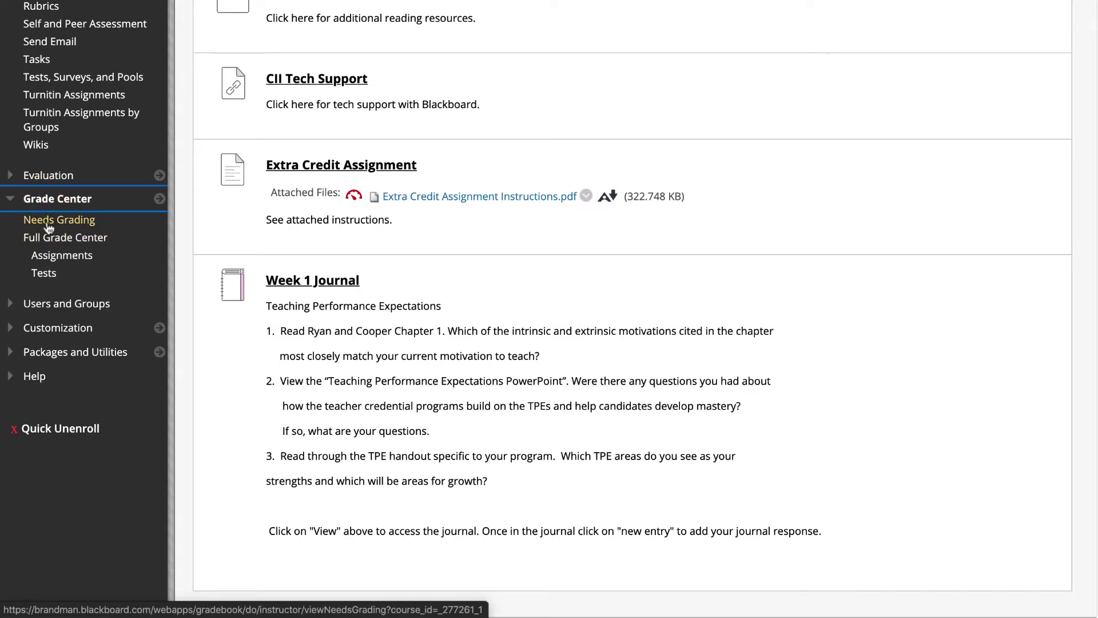
{"action": "scroll", "coordinate": [49, 229], "scroll_direction": "up", "scroll_amount": 4}
{"action": "scroll", "coordinate": [48, 226], "scroll_direction": "up", "scroll_amount": 1}
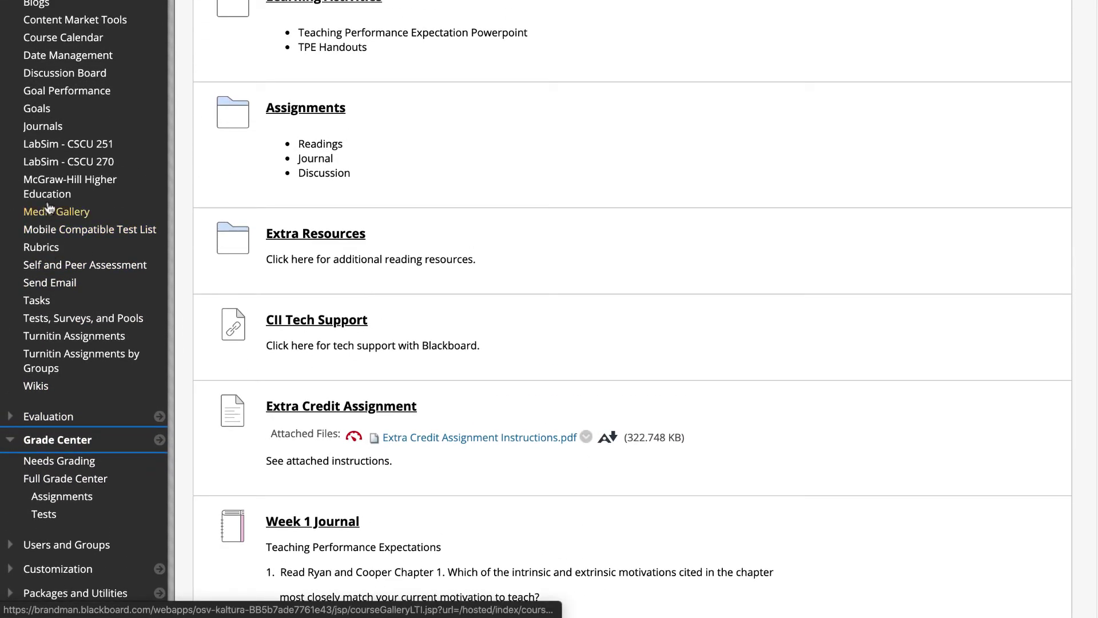
{"action": "left_click", "coordinate": [49, 131]}
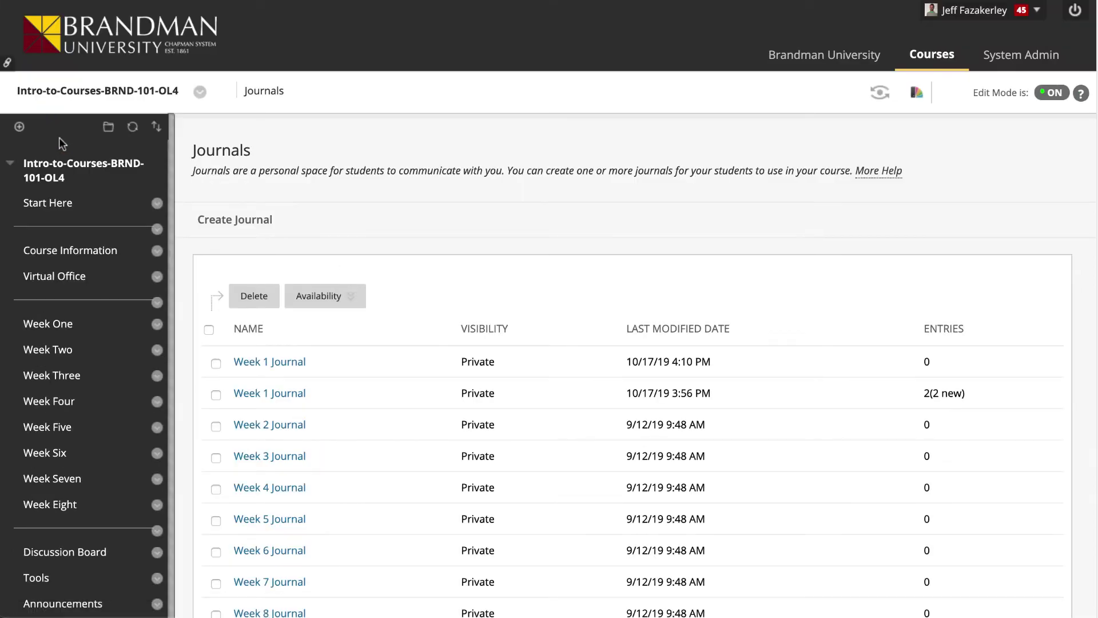
{"action": "scroll", "coordinate": [417, 410], "scroll_direction": "down", "scroll_amount": 3}
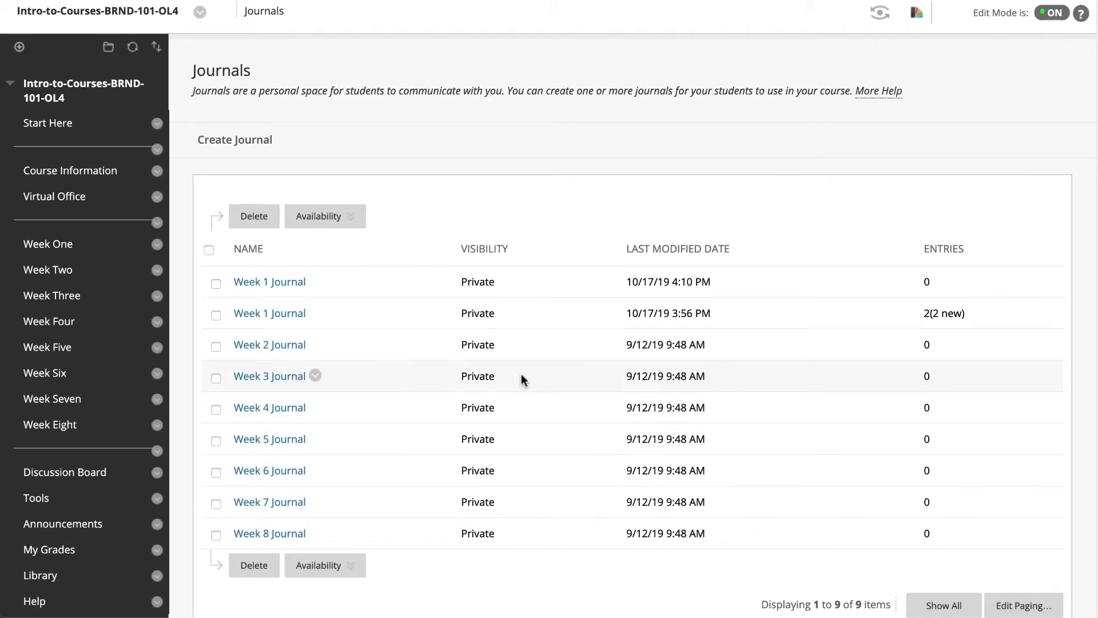
Open the Week 1 Journal with 2 new entries and include empty journals in its member list
{"action": "left_click", "coordinate": [279, 316]}
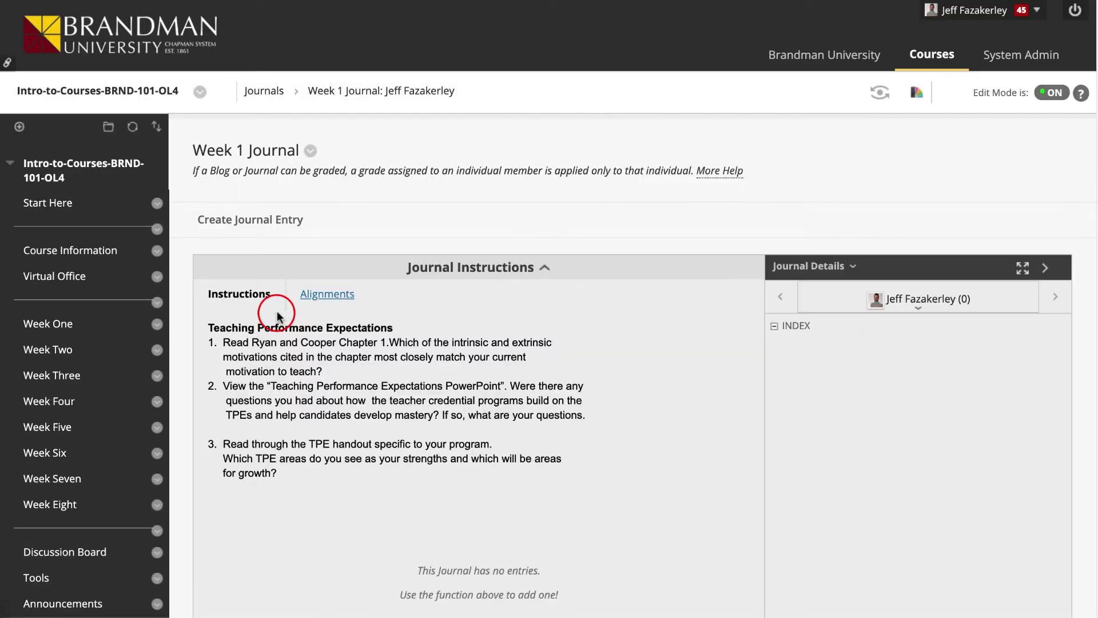
{"action": "left_click", "coordinate": [918, 302]}
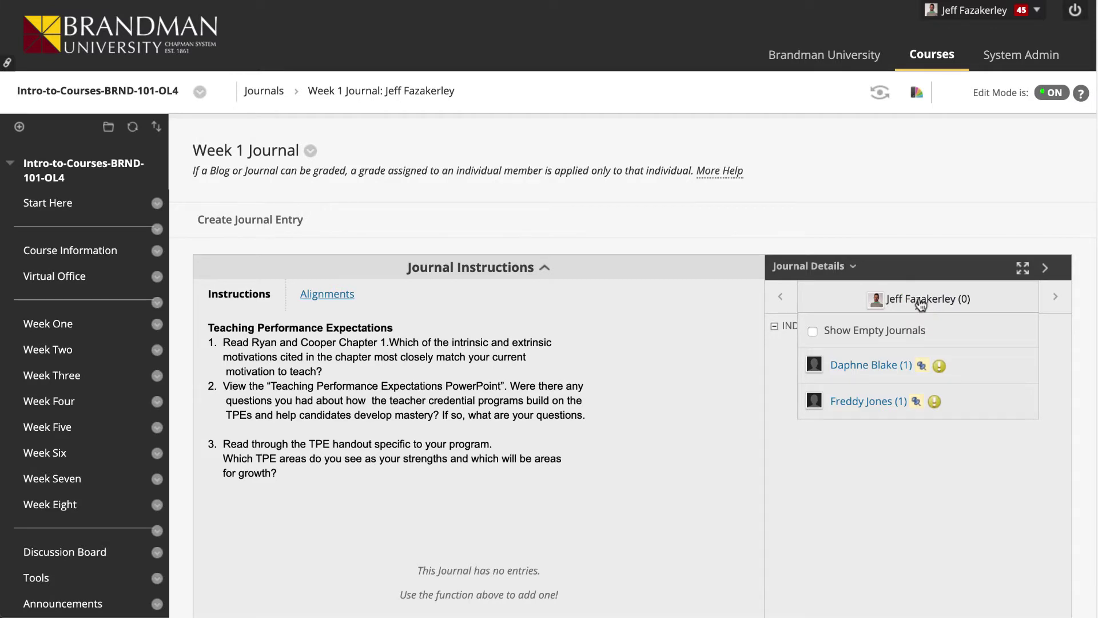
{"action": "left_click", "coordinate": [812, 331]}
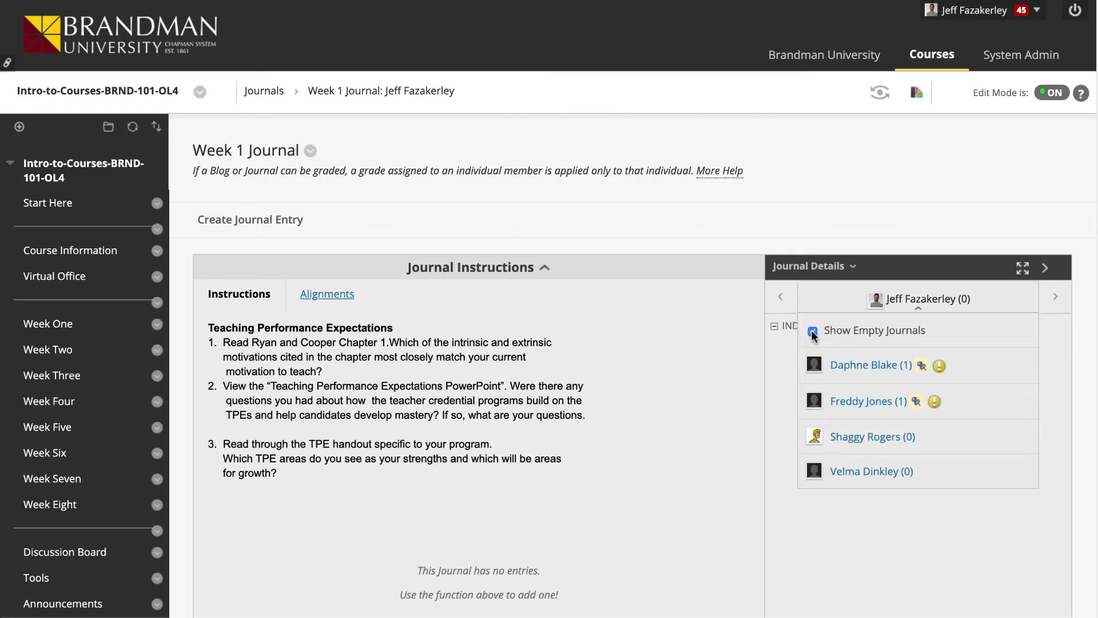
Open the student's one-entry journal and comment 'This is so poorly written.' on the entry
{"action": "left_click", "coordinate": [872, 366]}
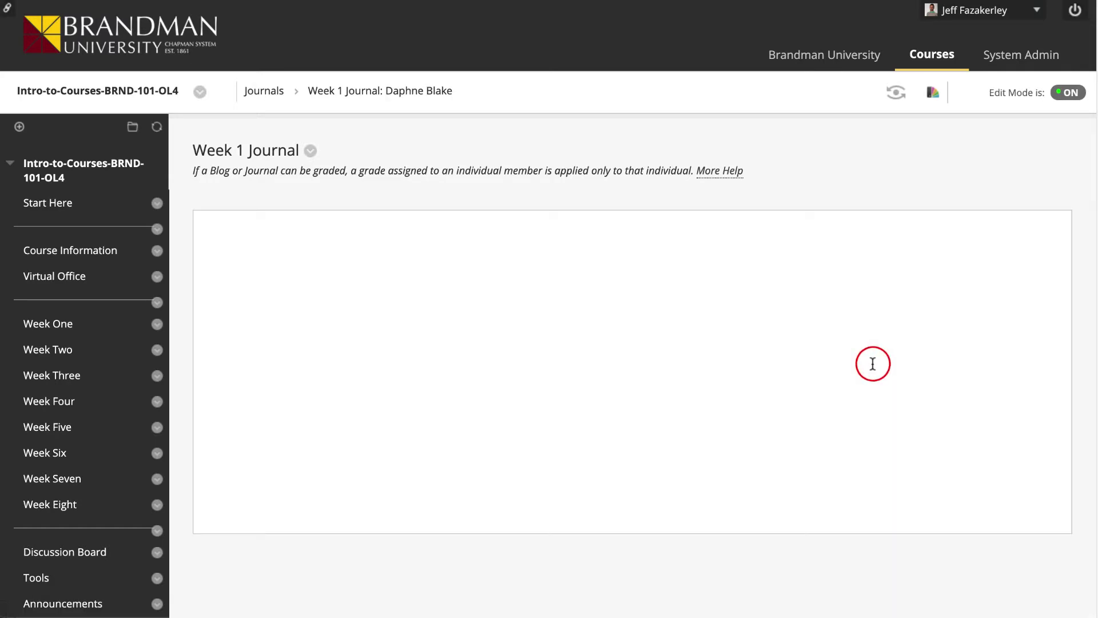
{"action": "scroll", "coordinate": [589, 428], "scroll_direction": "down", "scroll_amount": 5}
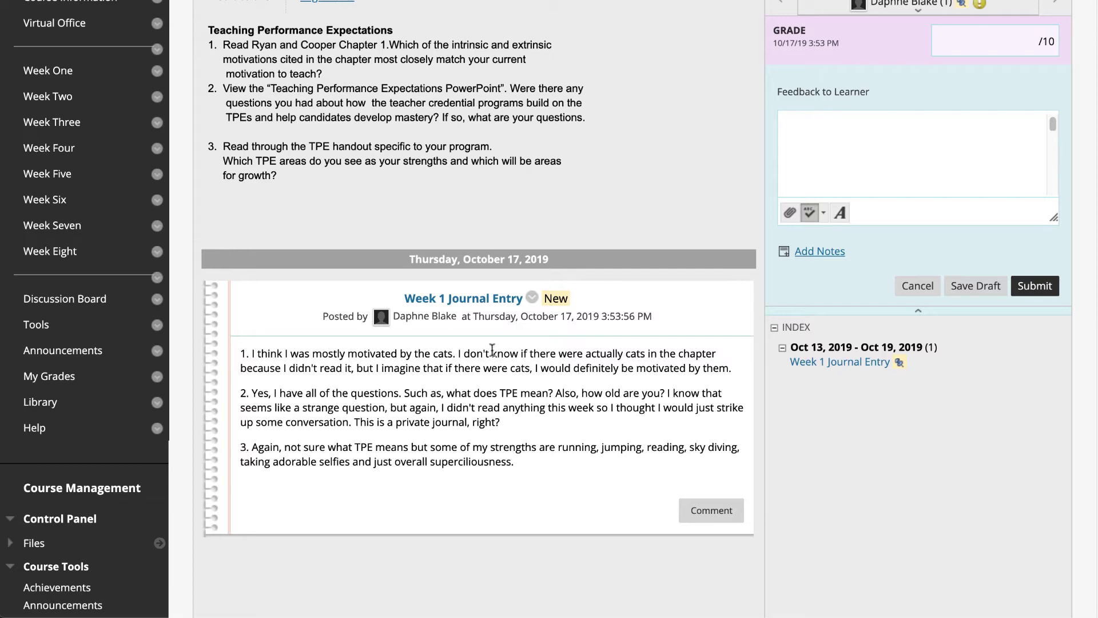
{"action": "left_click", "coordinate": [709, 512]}
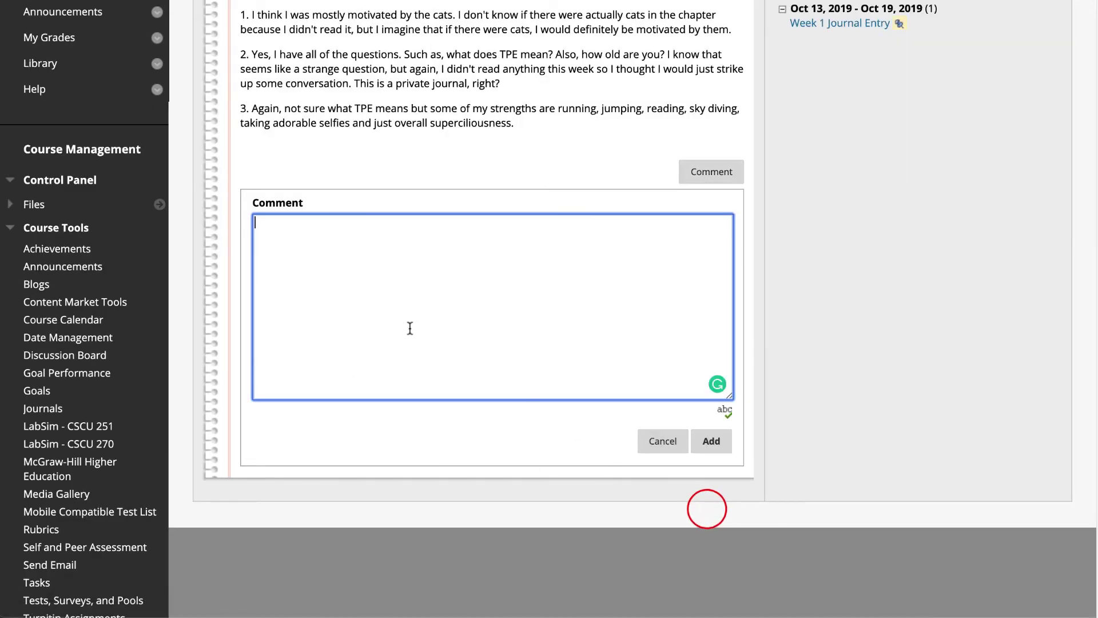
{"action": "type", "text": "This is so poorly written."}
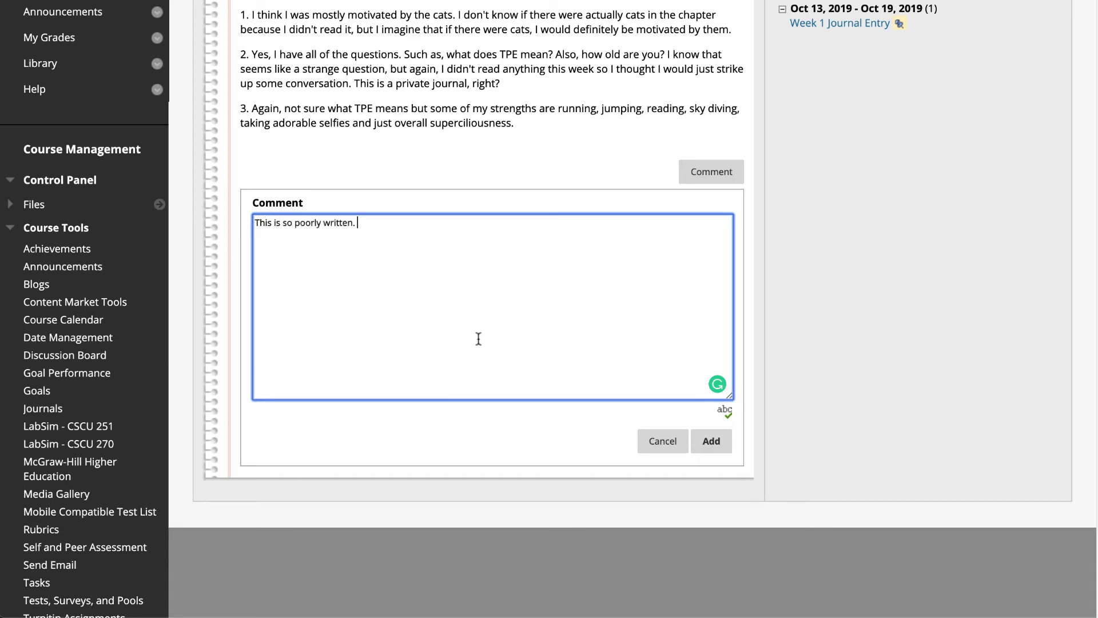
{"action": "left_click", "coordinate": [711, 440]}
{"action": "scroll", "coordinate": [668, 373], "scroll_direction": "up", "scroll_amount": 8}
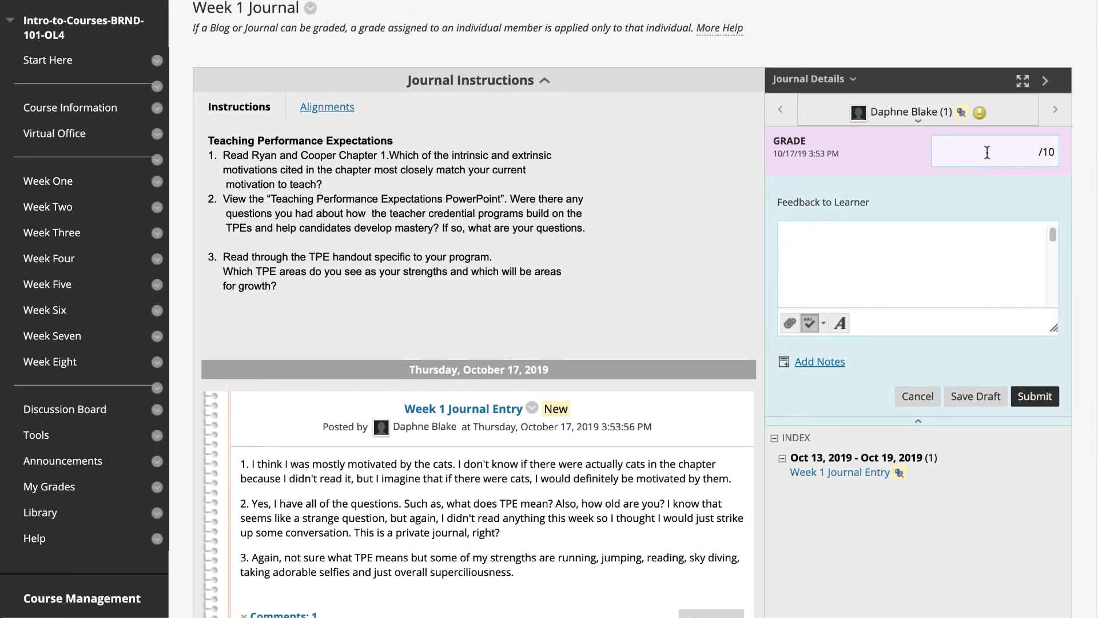
Give the student's journal a grade of 5 with feedback 'Please try hard next time.' and submit
{"action": "left_click", "coordinate": [987, 150]}
{"action": "type", "text": "5"}
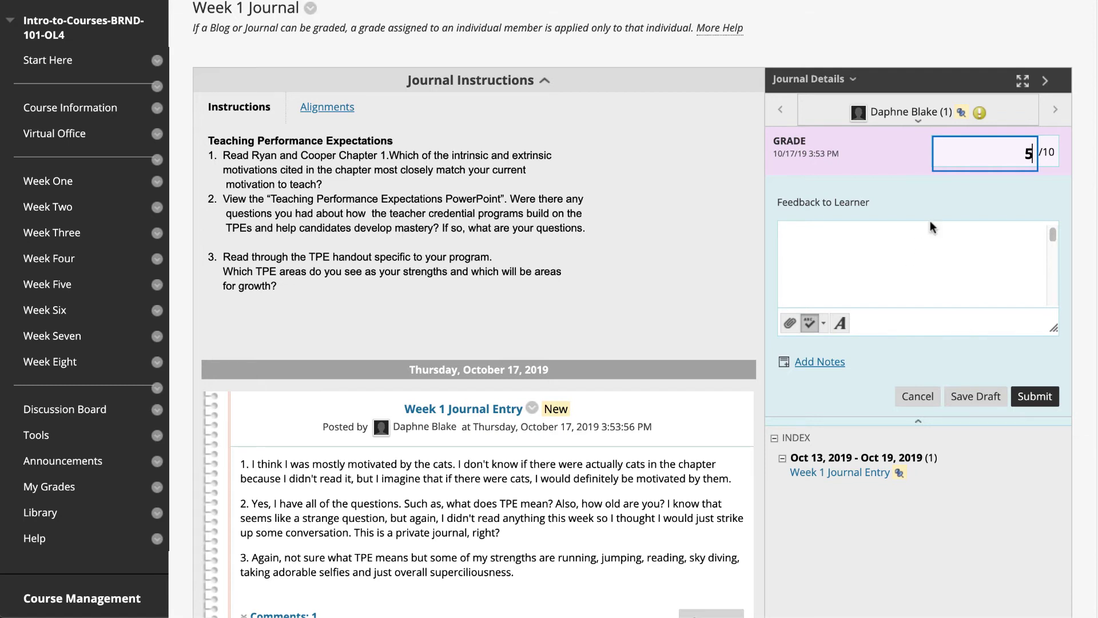
{"action": "left_click", "coordinate": [993, 193]}
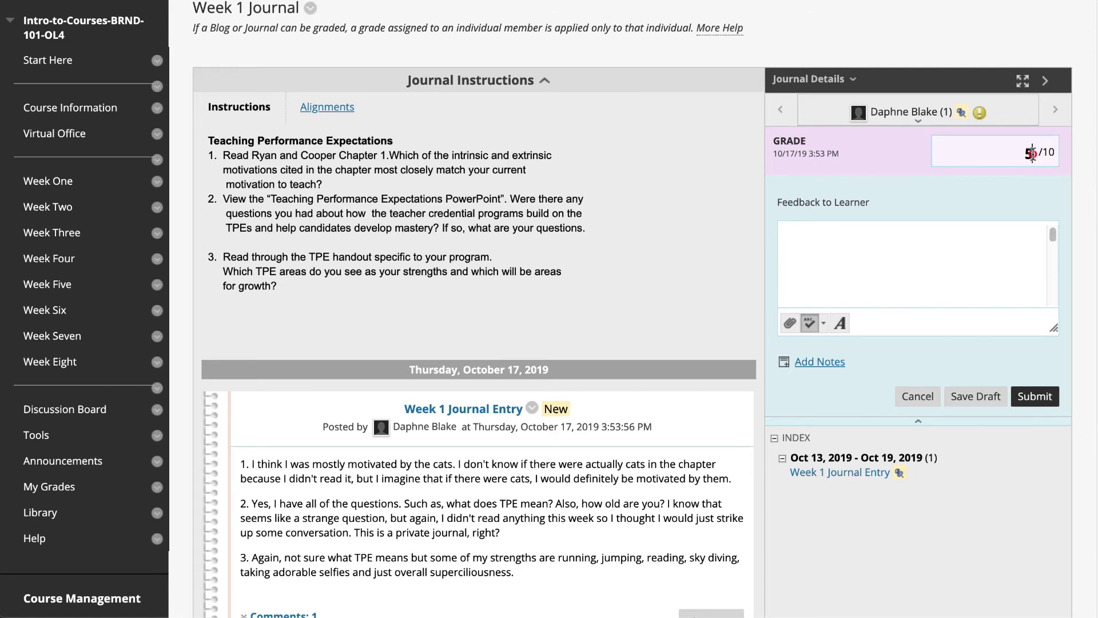
{"action": "double_click", "coordinate": [1031, 152]}
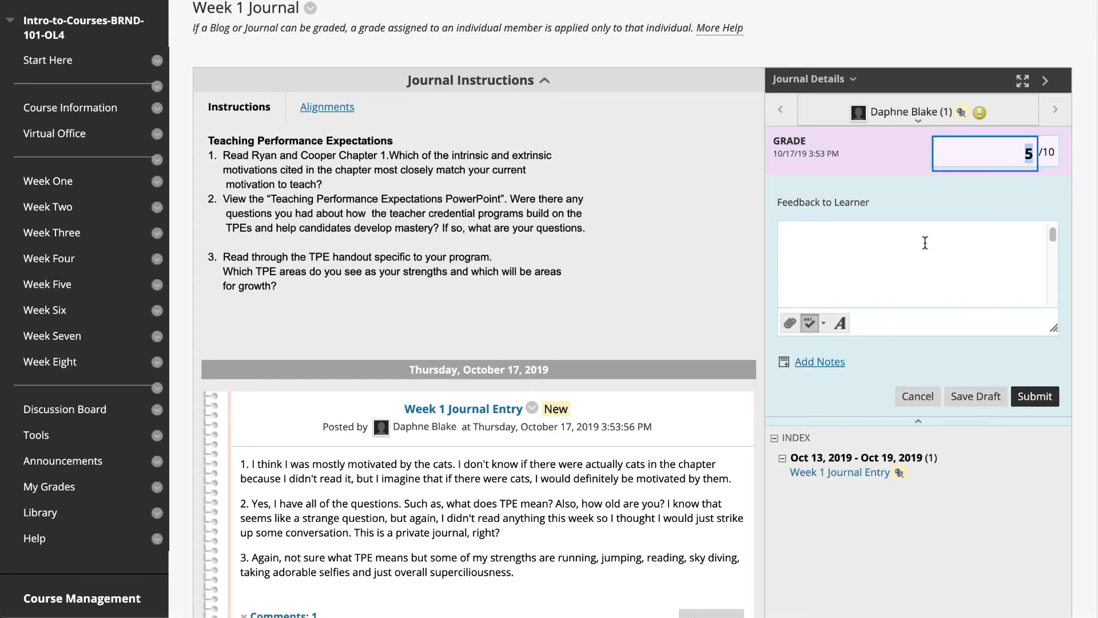
{"action": "left_click", "coordinate": [834, 251]}
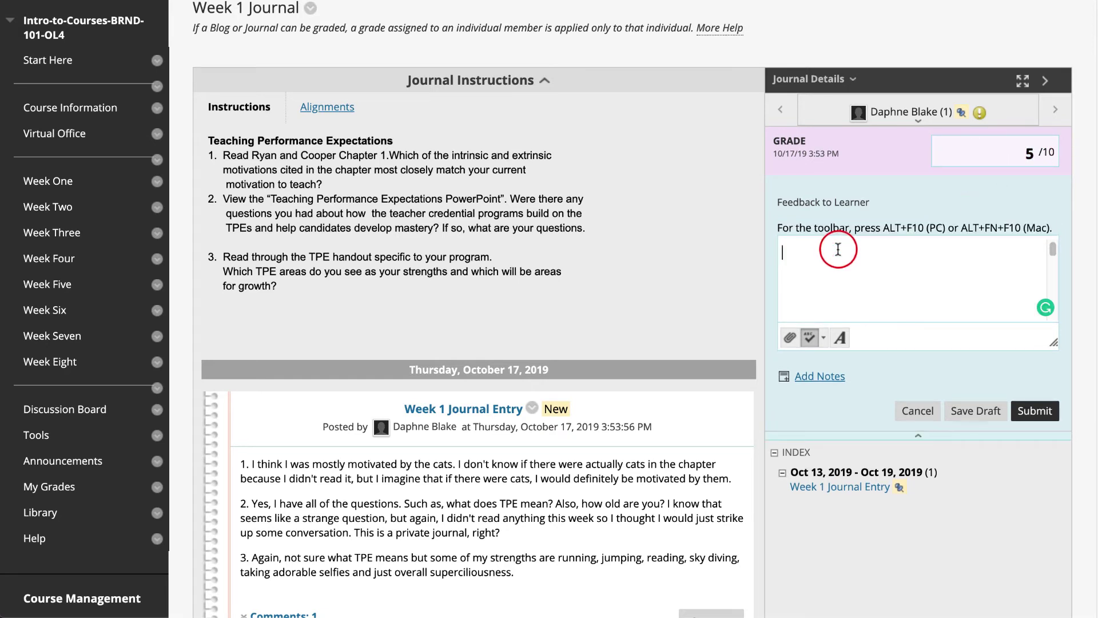
{"action": "type", "text": "Please try hard next time."}
{"action": "left_click", "coordinate": [809, 376]}
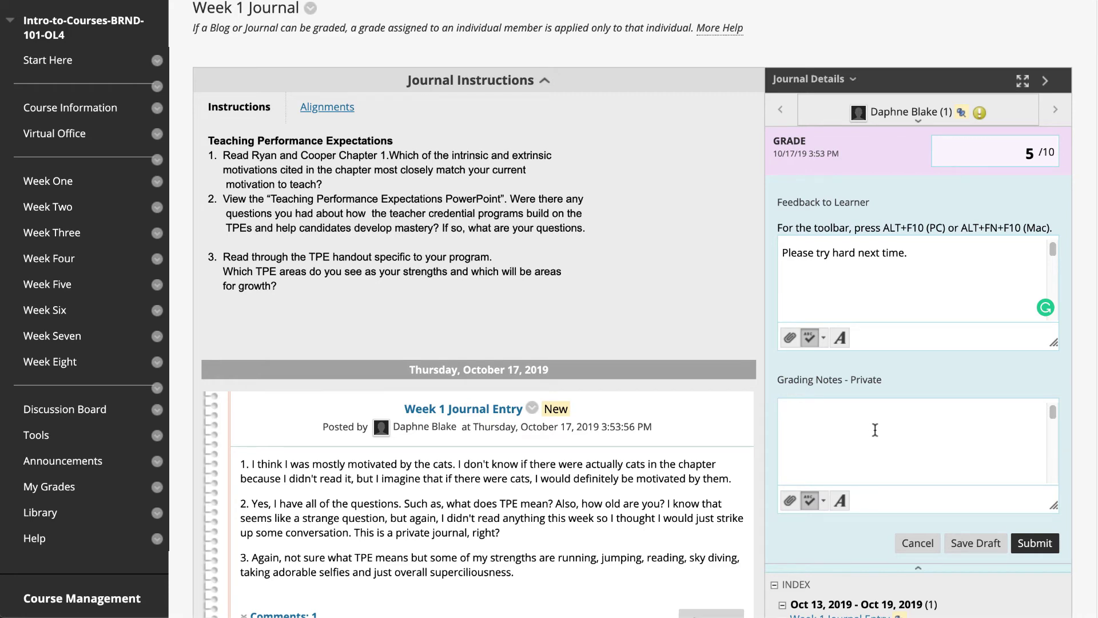
{"action": "left_click", "coordinate": [839, 338]}
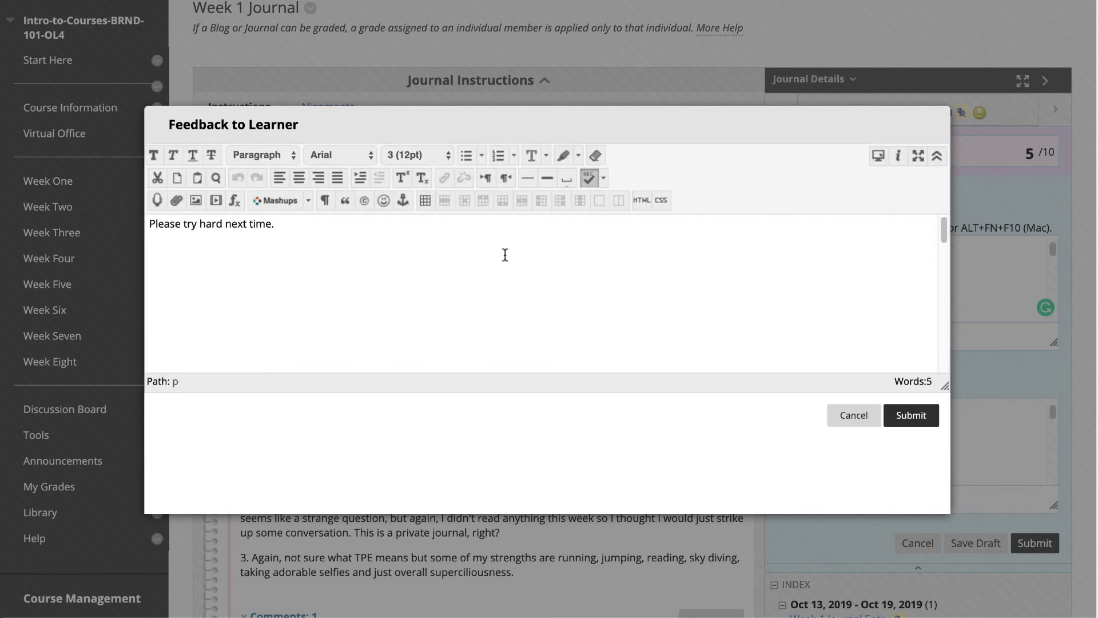
{"action": "left_click", "coordinate": [849, 414]}
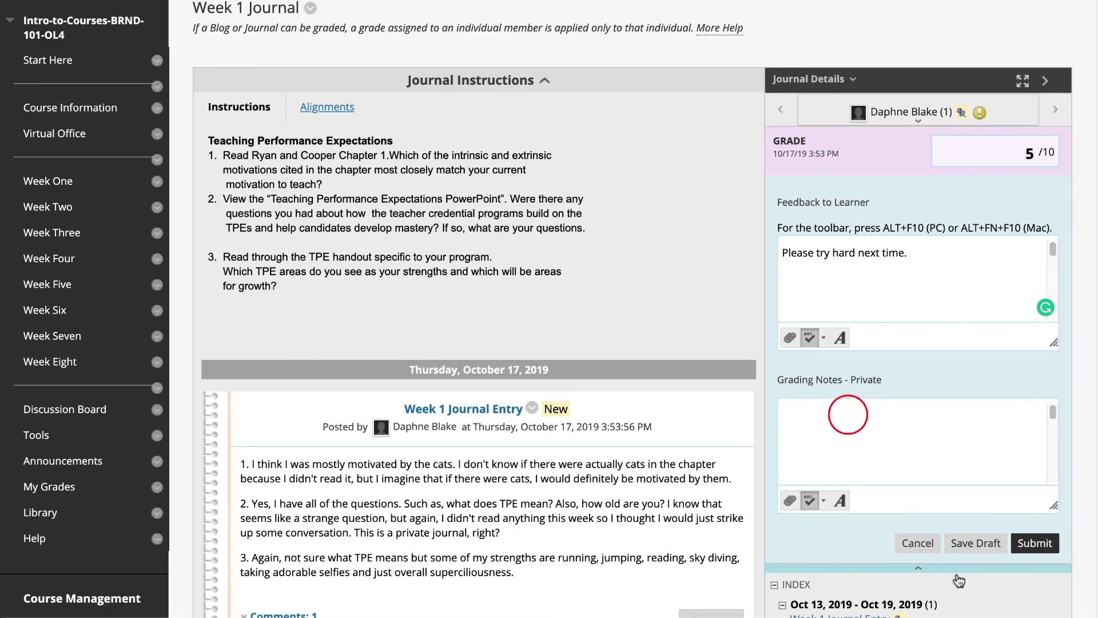
{"action": "left_click", "coordinate": [1034, 543]}
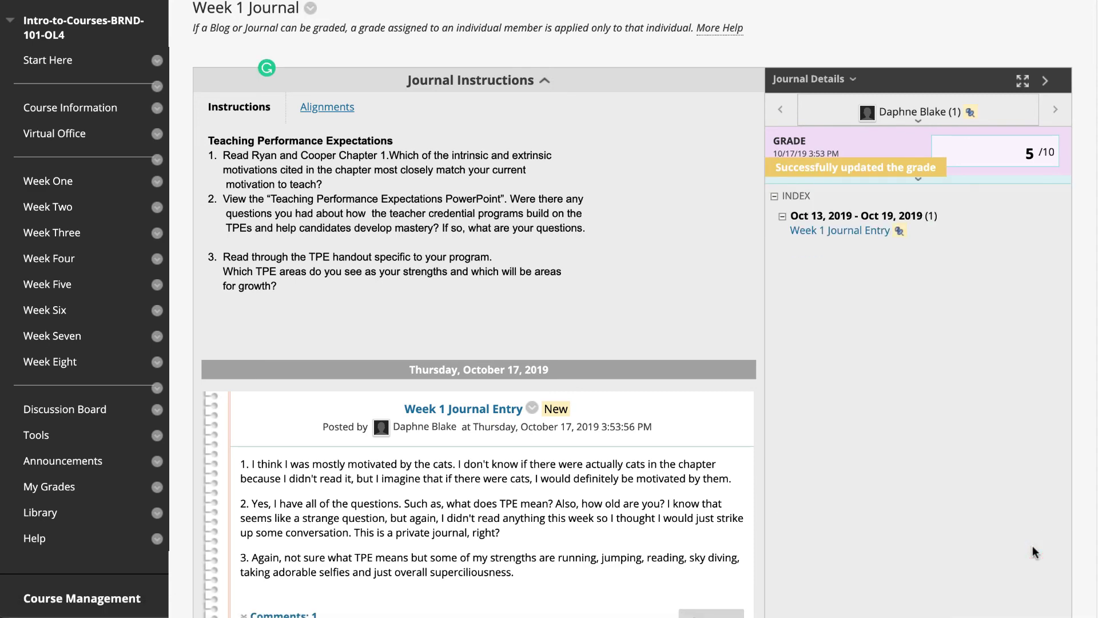